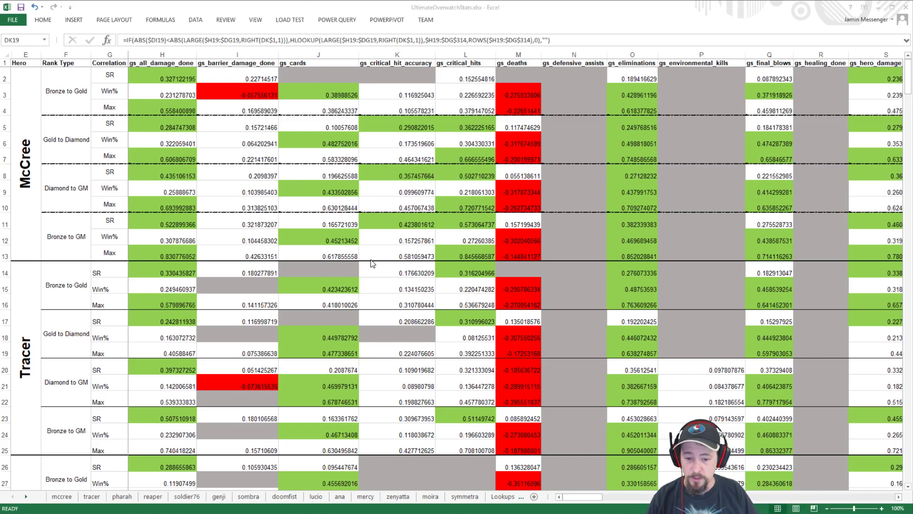
Open the mccree sheet and examine the SR values of its player records
click(584, 499)
drag(585, 499, 868, 498)
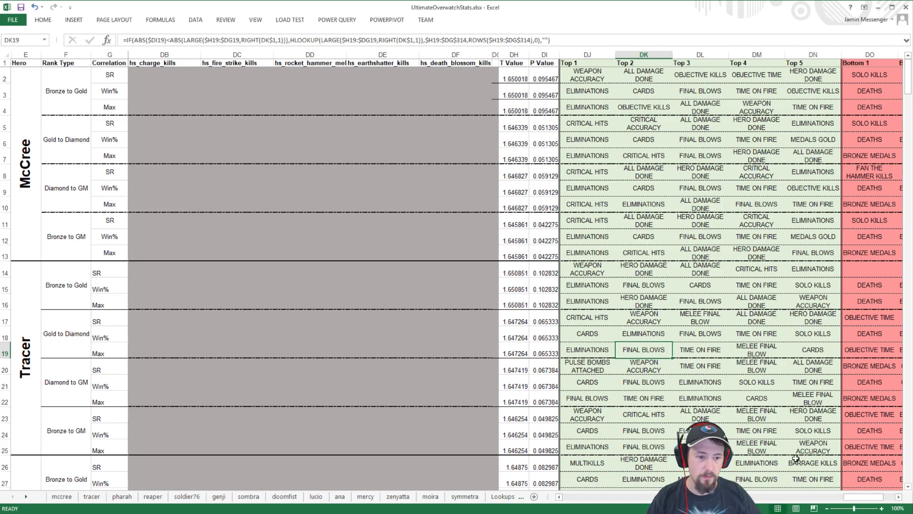
click(62, 498)
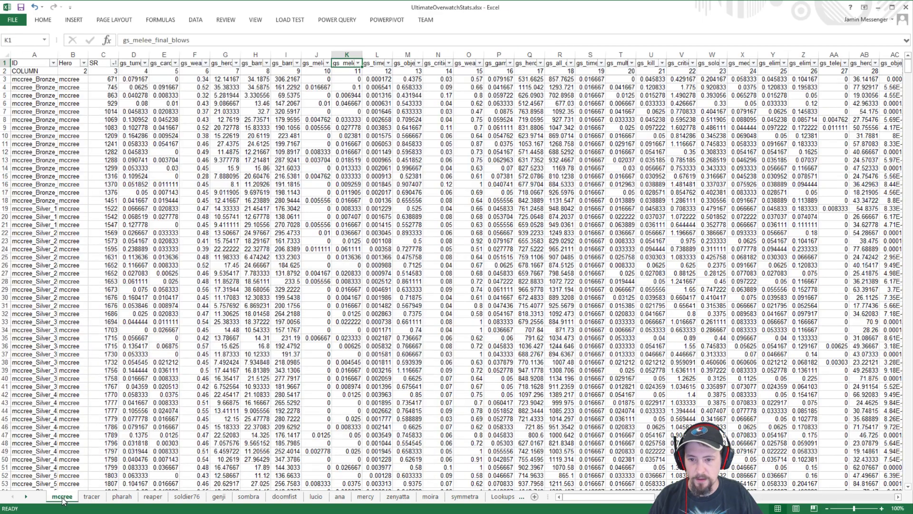
click(99, 143)
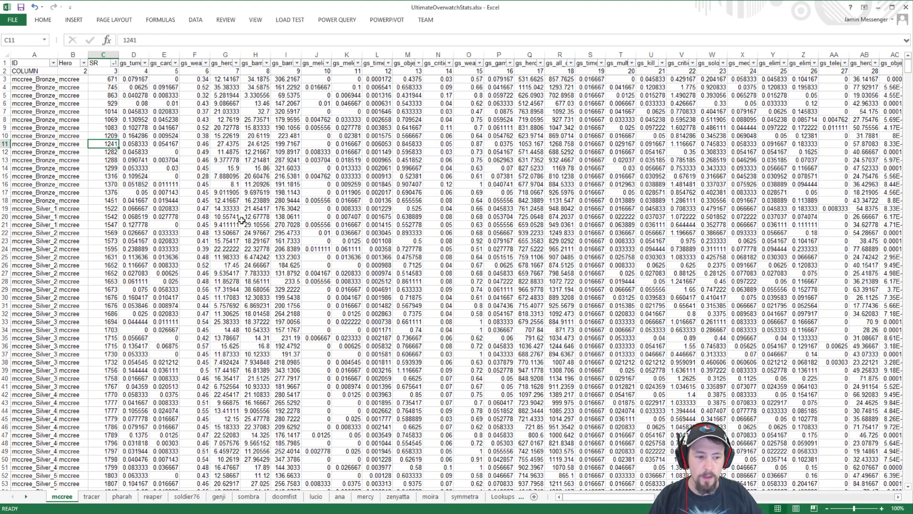
ctrl+scroll(242, 220, up, 4)
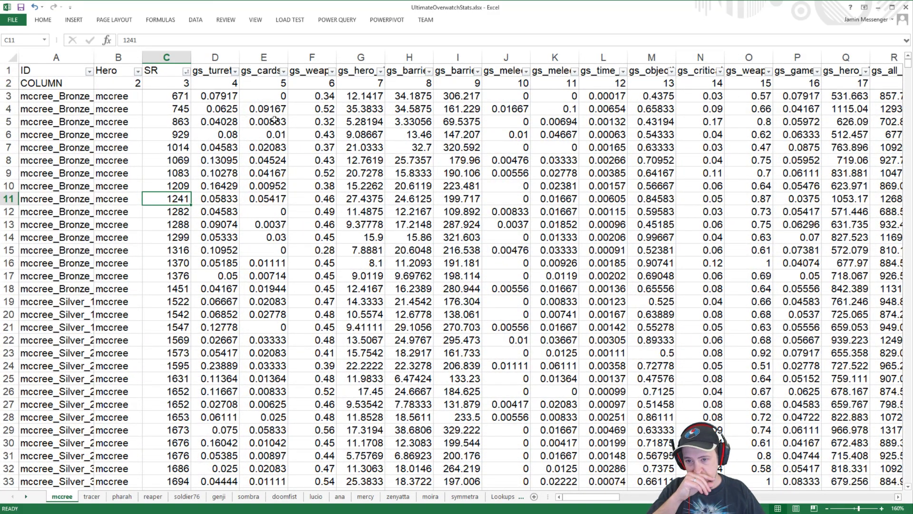
click(173, 134)
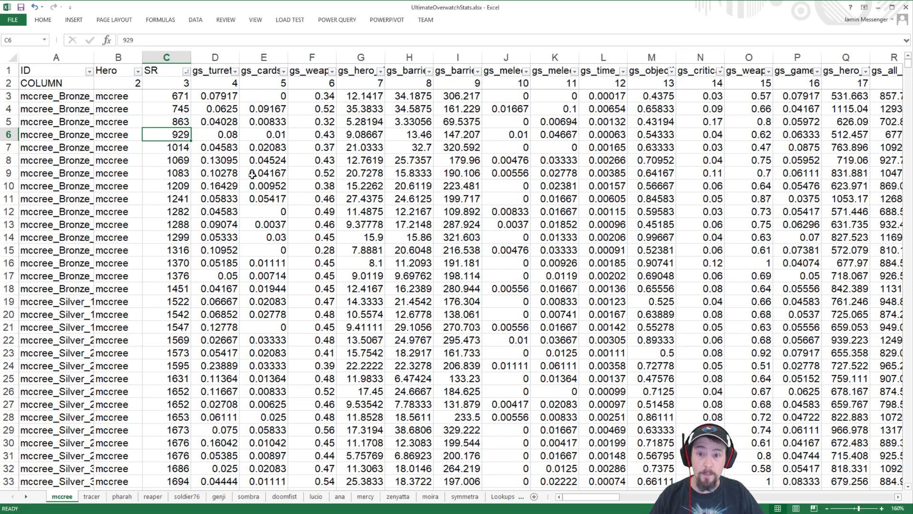
Read the stat column headers on the mccree sheet, through to the hero-specific hs_ columns
click(211, 69)
key(Right)
key(Right)
key(Right)
key(Right)
key(Right)
key(Right)
key(Right)
key(Right)
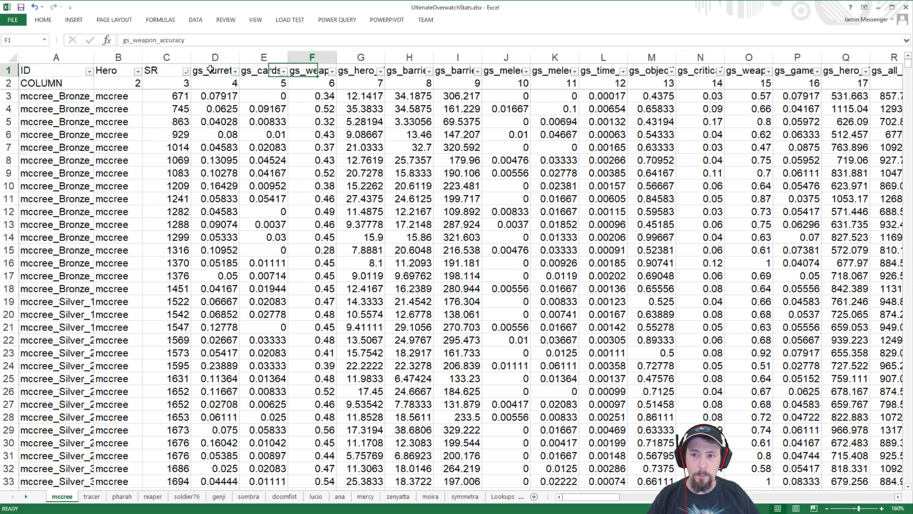
key(Left)
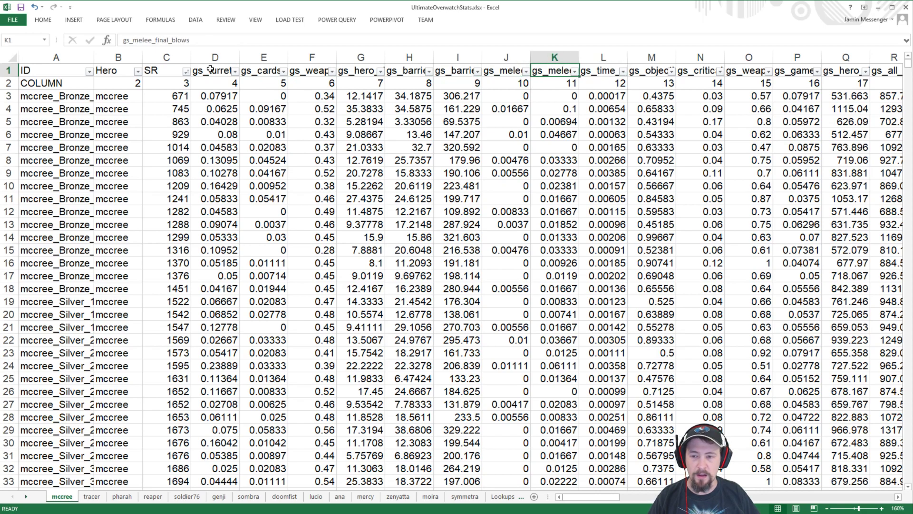
key(Right)
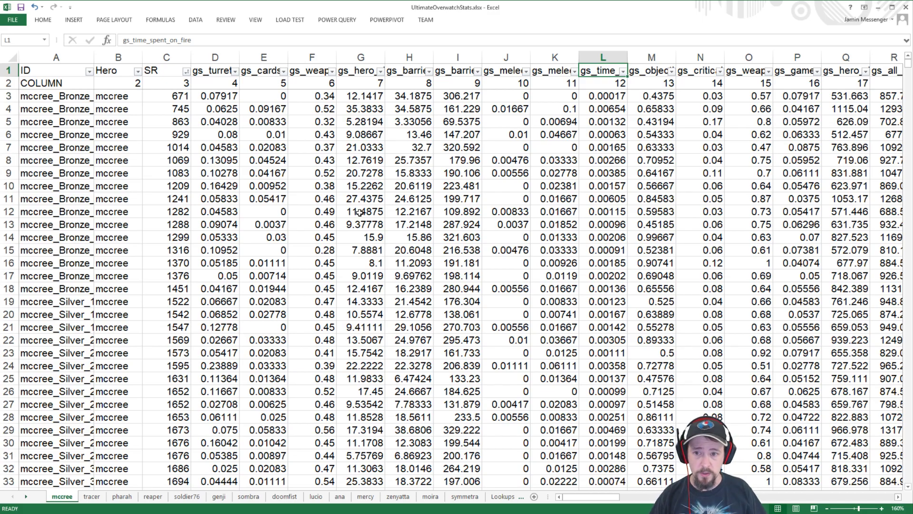
click(607, 501)
drag(608, 501, 739, 502)
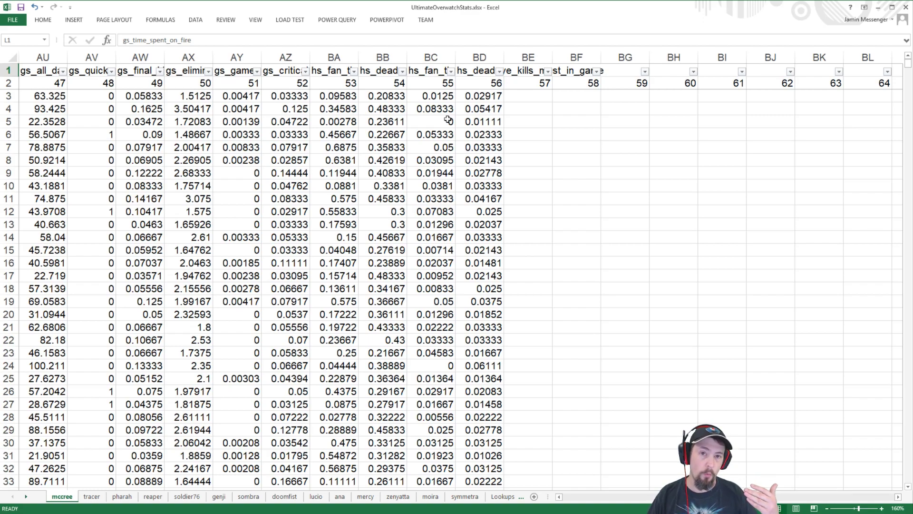
Open the AllStats sheet to view the combined stats of all heroes
click(26, 497)
click(26, 497)
click(27, 497)
click(26, 497)
click(27, 497)
click(26, 497)
click(238, 497)
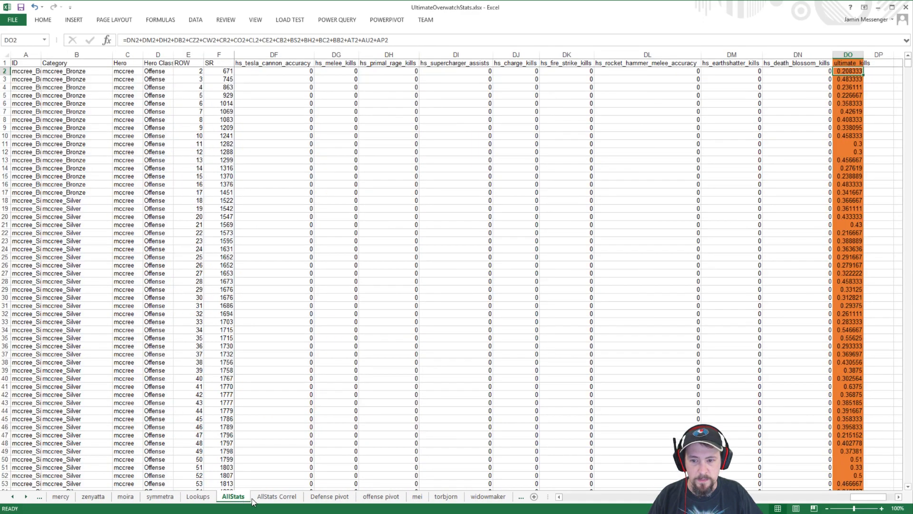
Open the AllStats Correl sheet and examine the correlation coefficients across the general stat columns
click(275, 497)
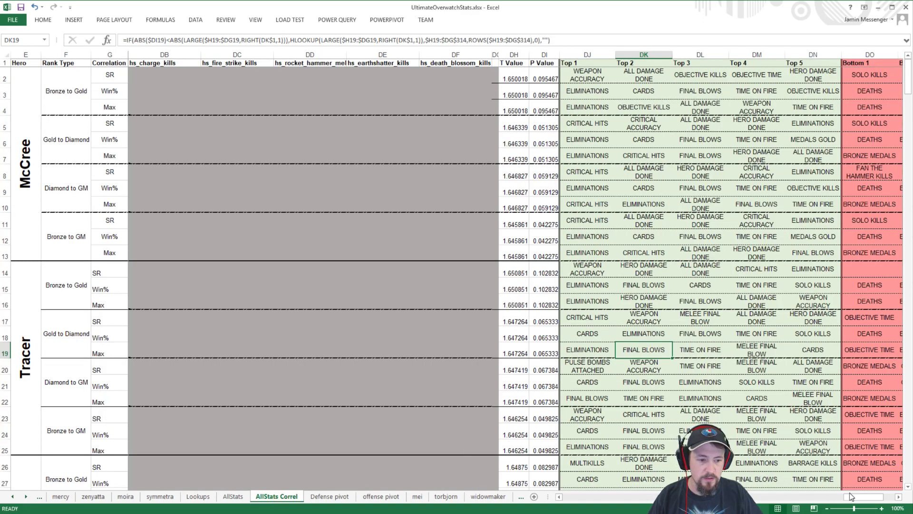
drag(858, 496, 606, 509)
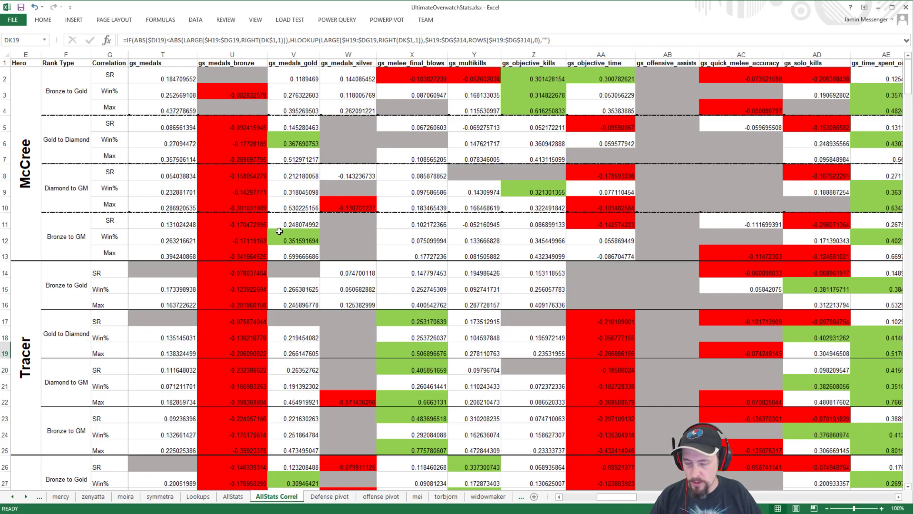
drag(613, 497, 592, 503)
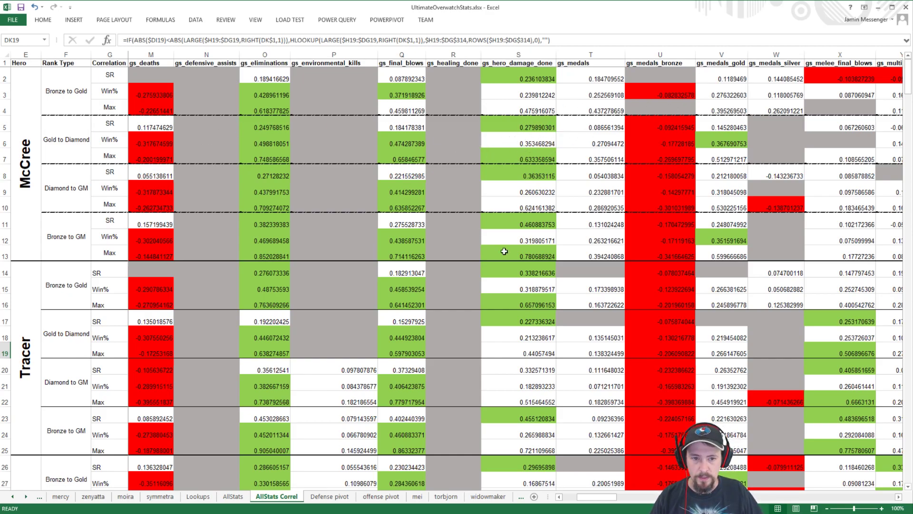
drag(597, 501, 618, 497)
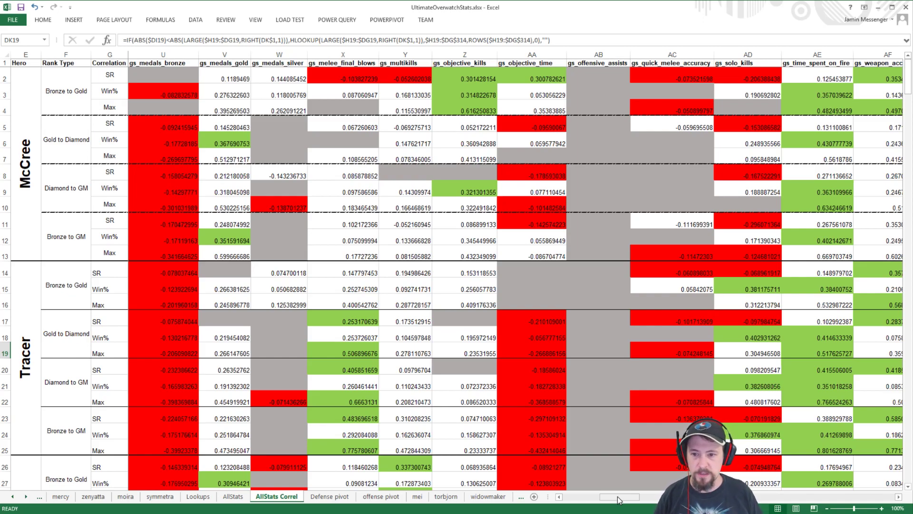
Inspect the T Value and P Value cells for McCree's Bronze to Gold SR row
drag(620, 496, 898, 497)
click(898, 497)
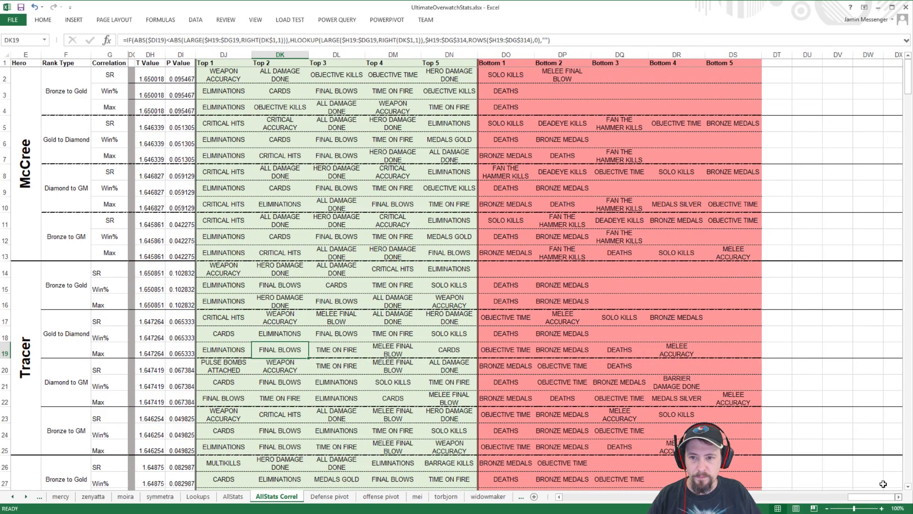
click(160, 80)
click(173, 80)
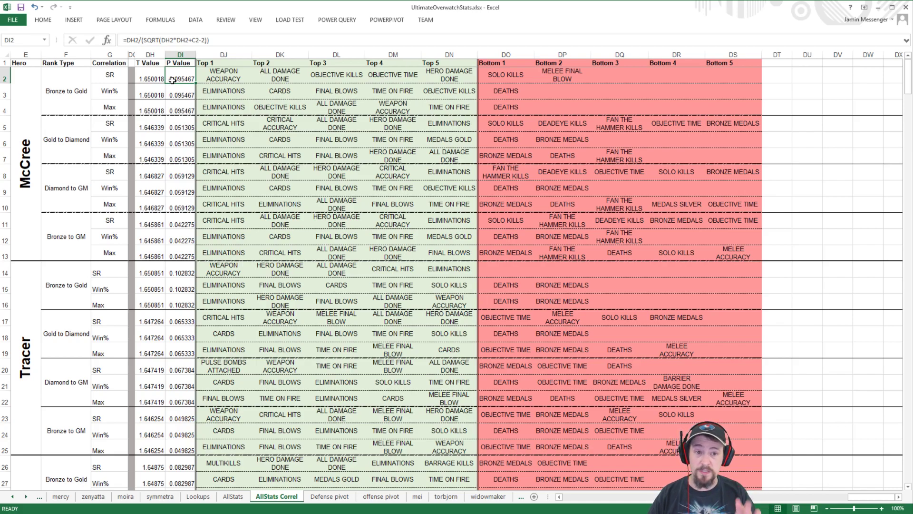
Examine McCree's rank types from Bronze to Gold through Diamond to GM alongside the Top and Bottom stat columns
click(898, 496)
click(897, 496)
click(898, 496)
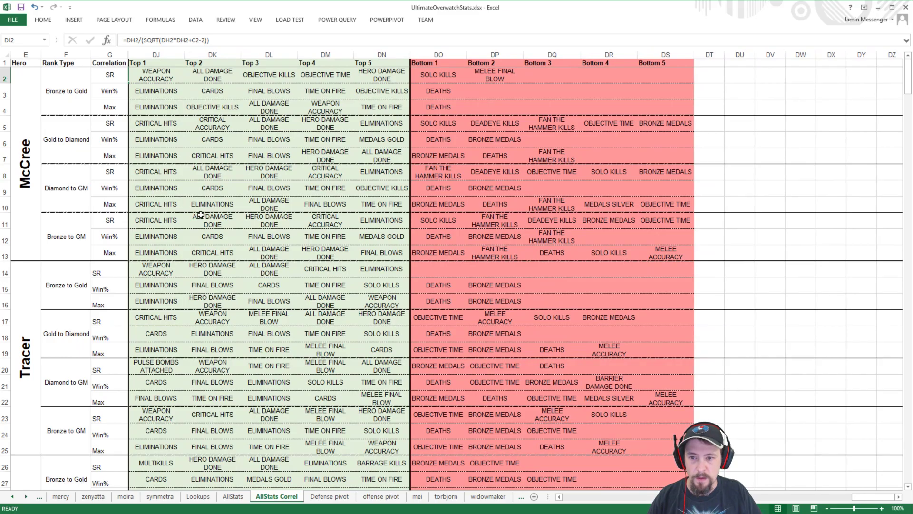
ctrl+scroll(200, 215, up, 1)
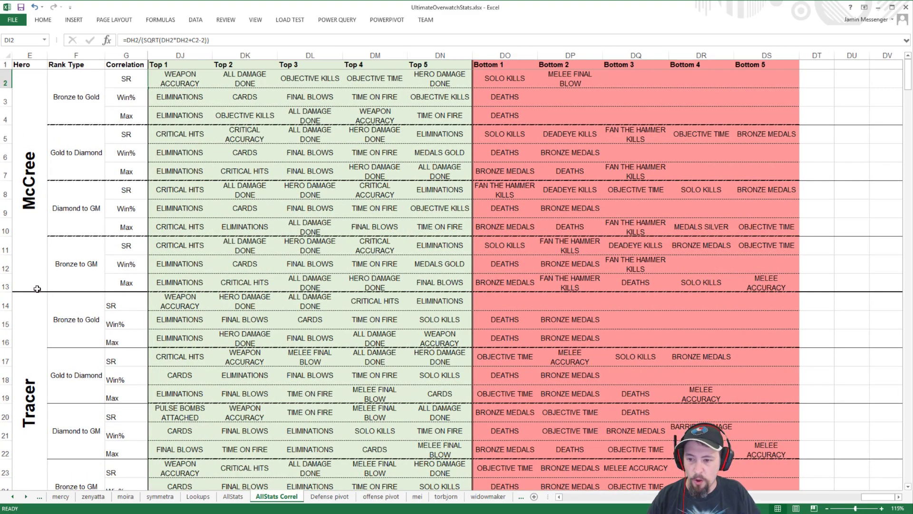
click(23, 163)
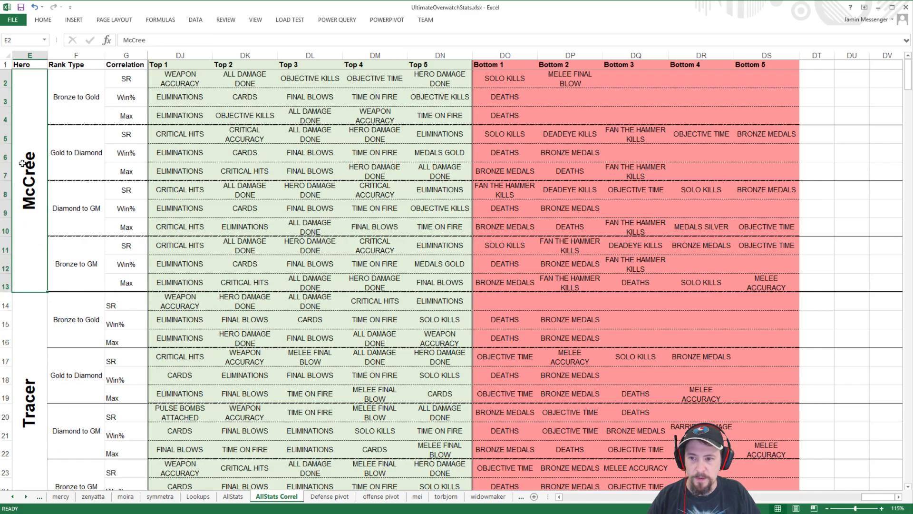
click(83, 107)
click(82, 152)
click(66, 227)
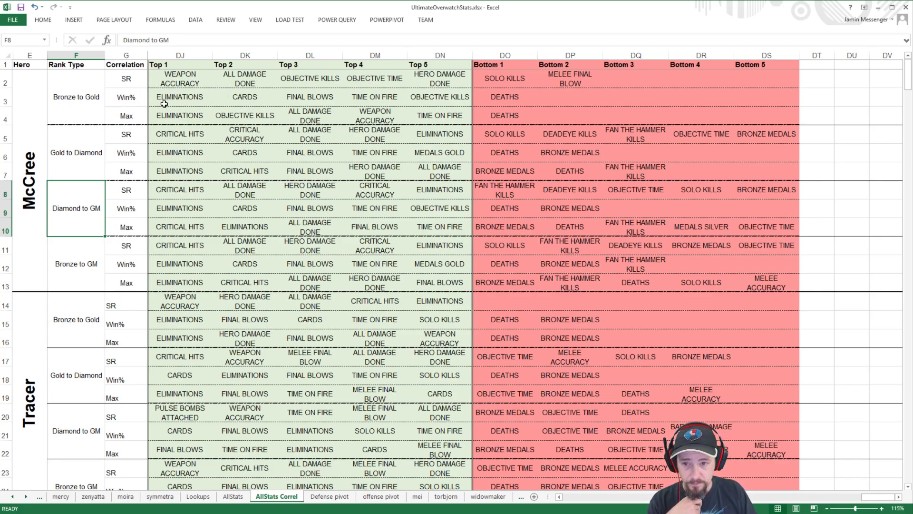
Check McCree's Bronze to Gold Top 1 stats for SR and Win%, and review his rank types through Bronze to GM
click(169, 77)
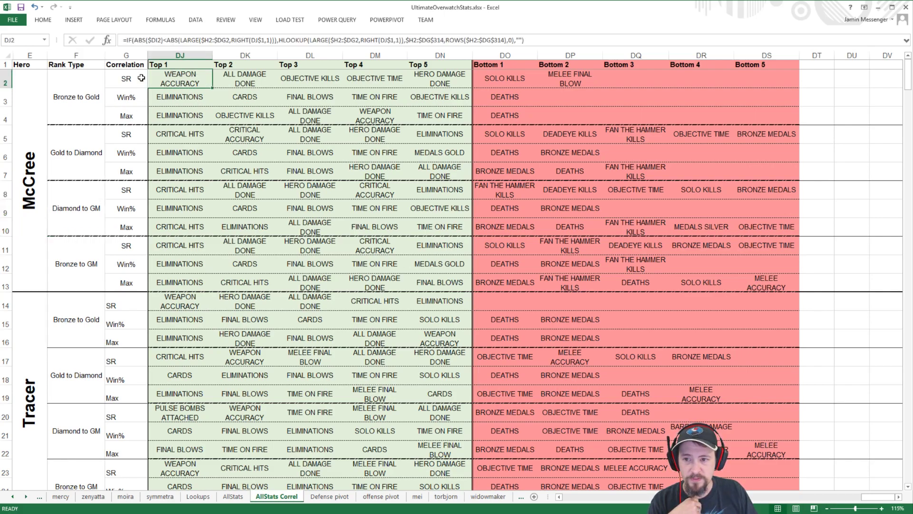
click(164, 97)
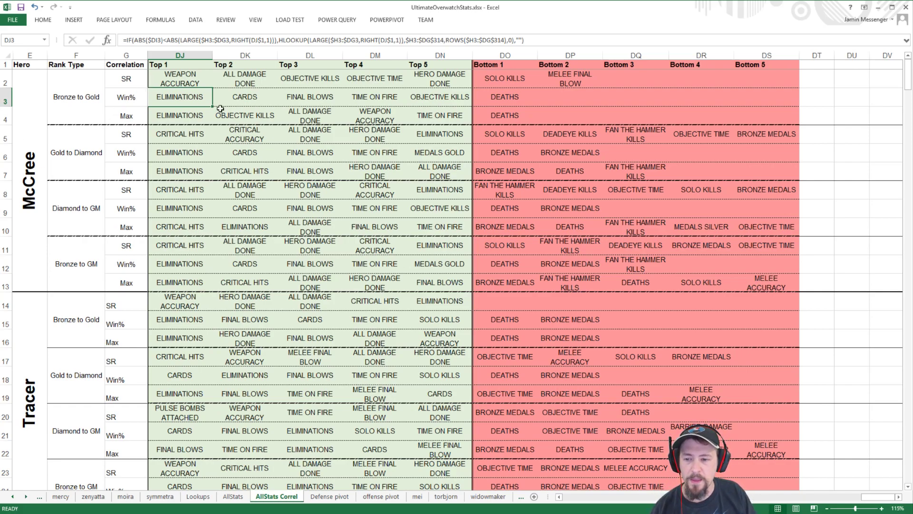
click(84, 93)
click(70, 154)
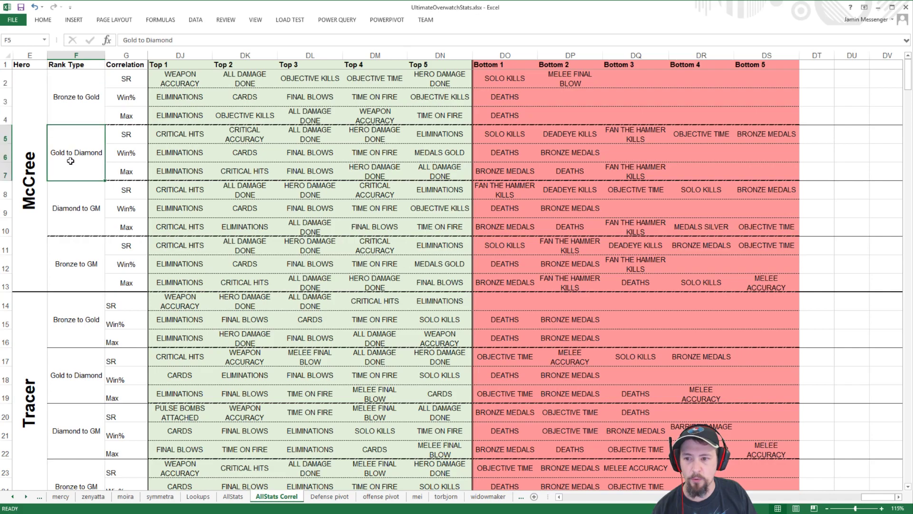
click(75, 103)
key(Down)
key(Down)
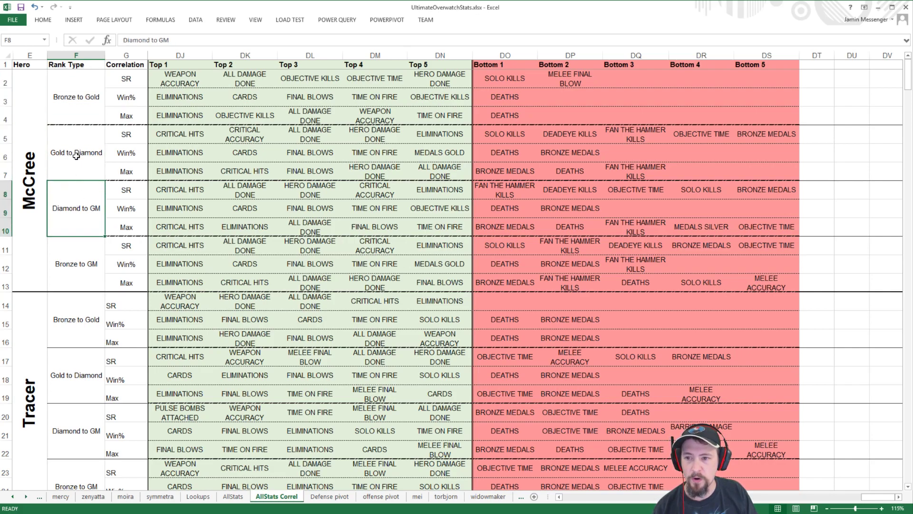
click(74, 105)
click(70, 169)
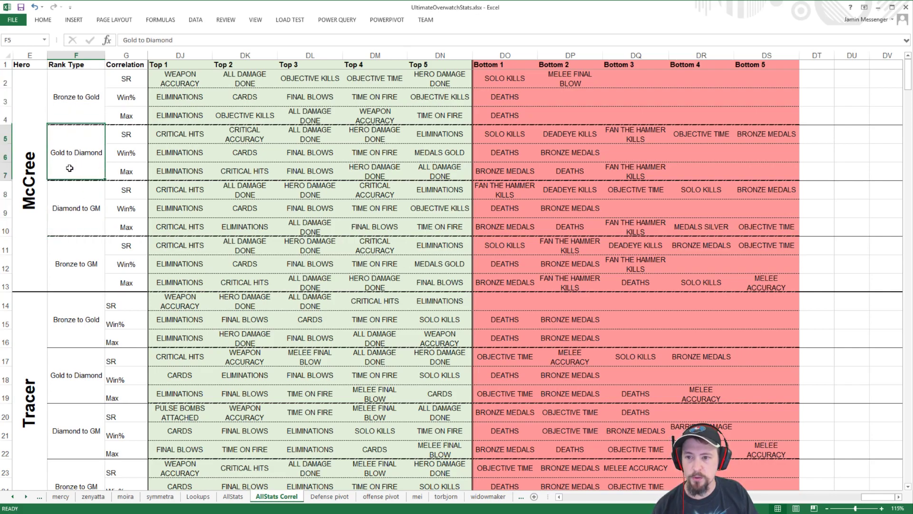
click(81, 218)
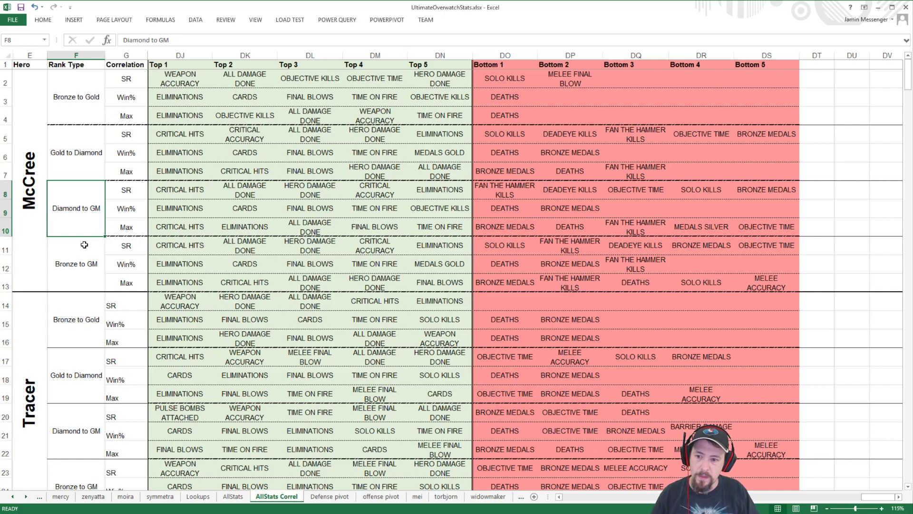
click(83, 271)
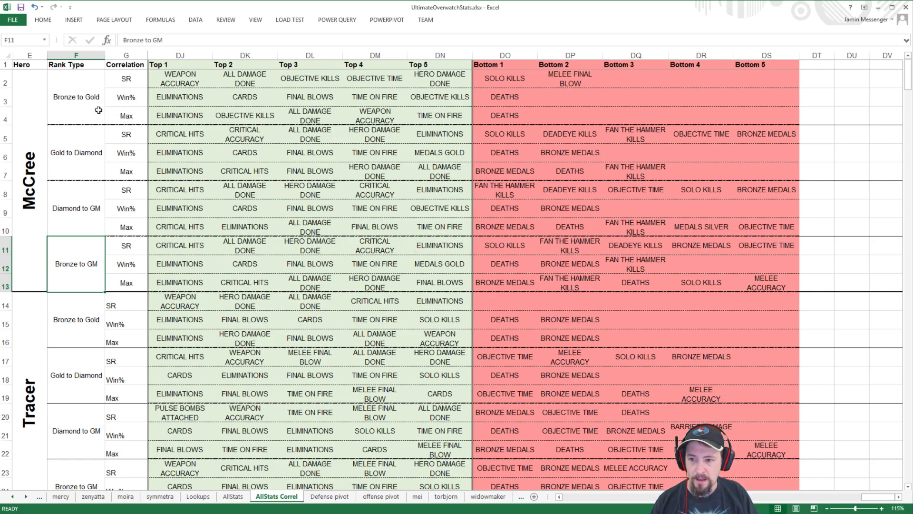
Read McCree's Top 1 to Top 5 stats for SR in the Diamond to GM range
click(30, 163)
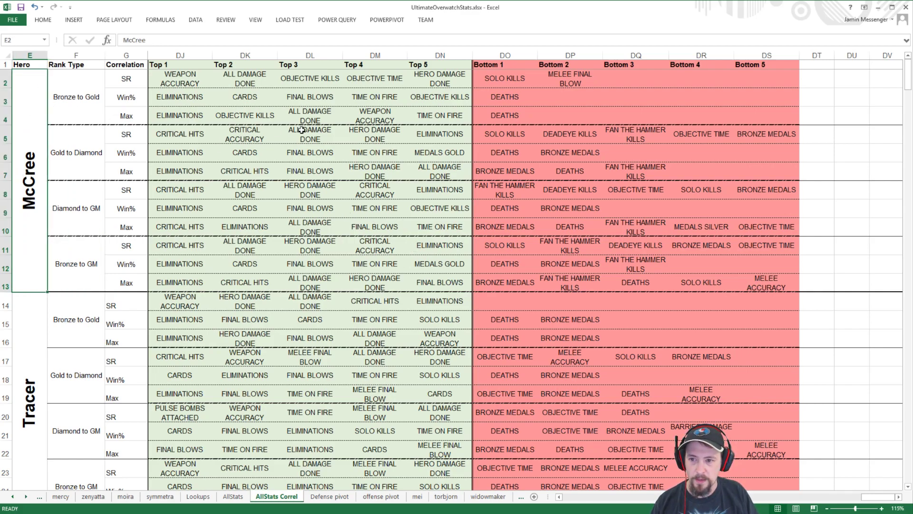
click(74, 214)
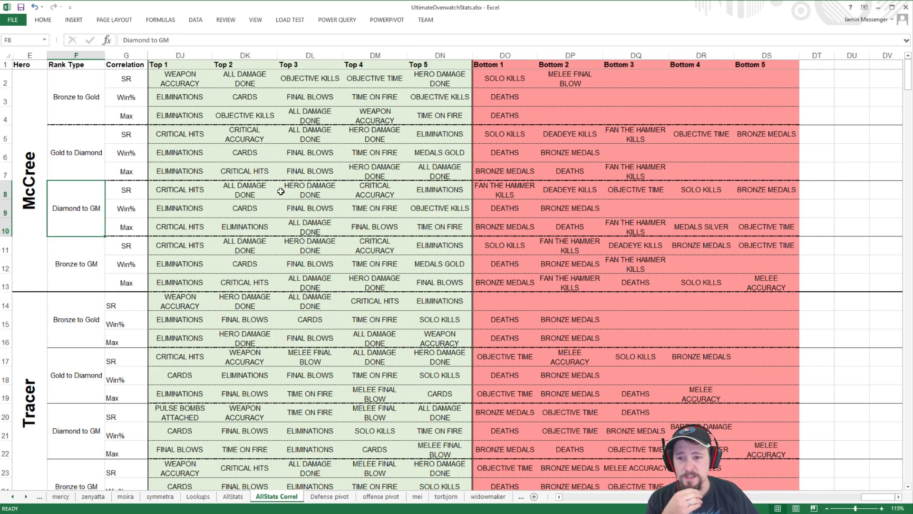
click(188, 194)
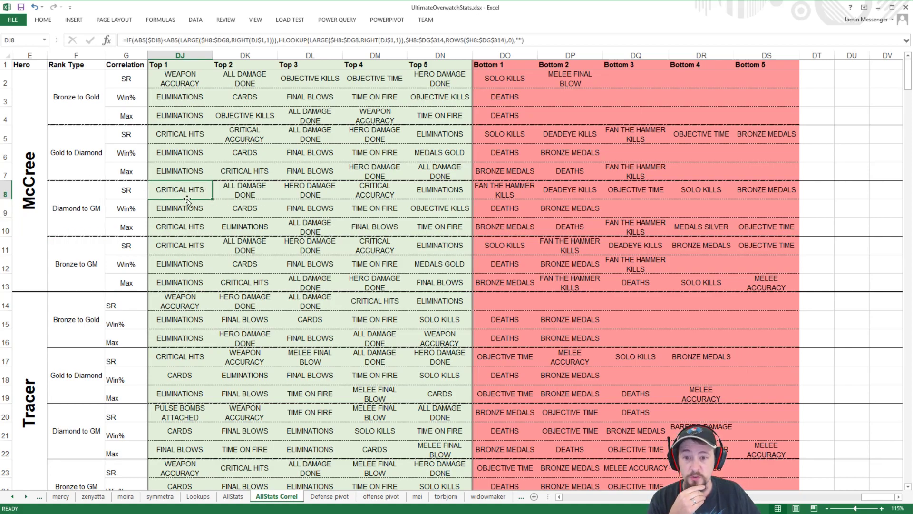
click(263, 193)
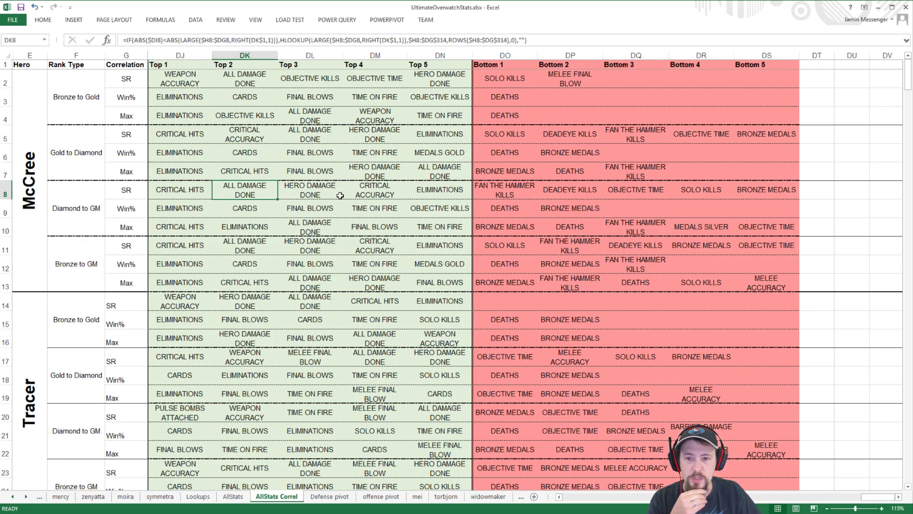
click(316, 195)
click(383, 194)
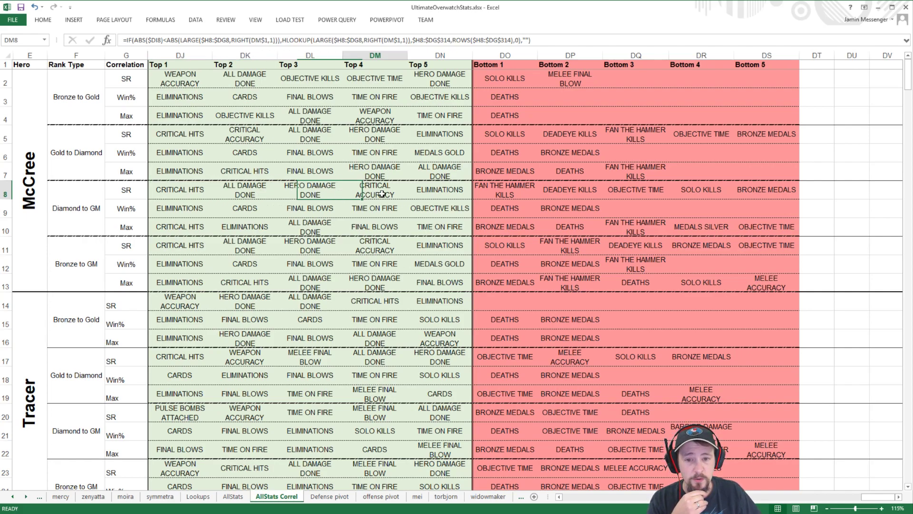
click(431, 194)
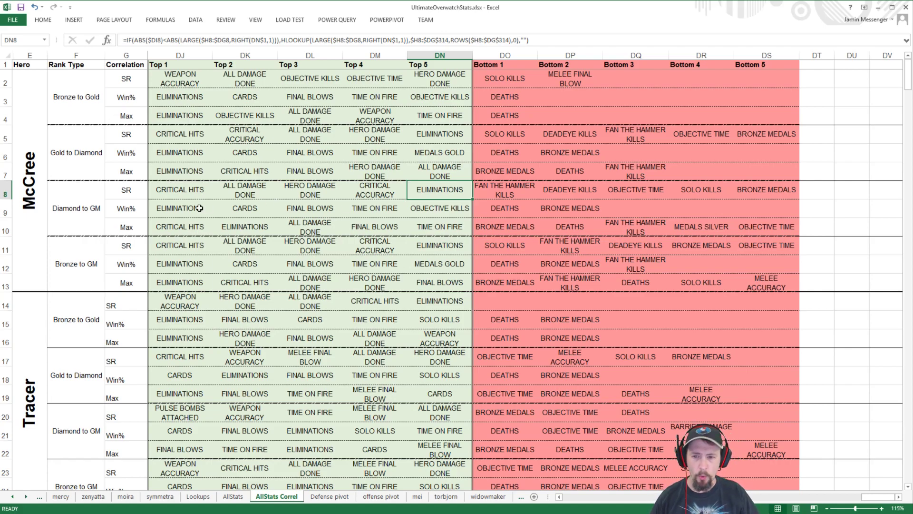
Compare the critical hit, critical accuracy and damage entries in McCree's Diamond to GM SR row
click(170, 198)
click(373, 184)
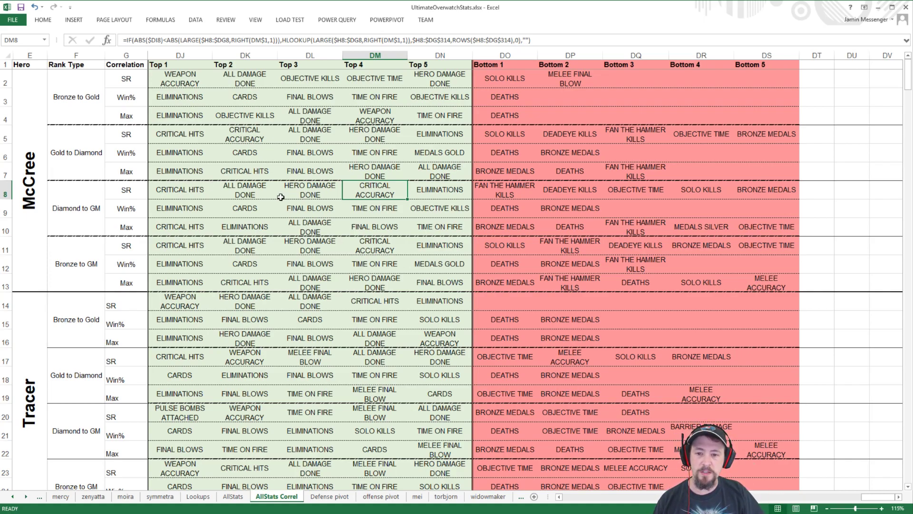
key(Left)
key(Left)
click(304, 193)
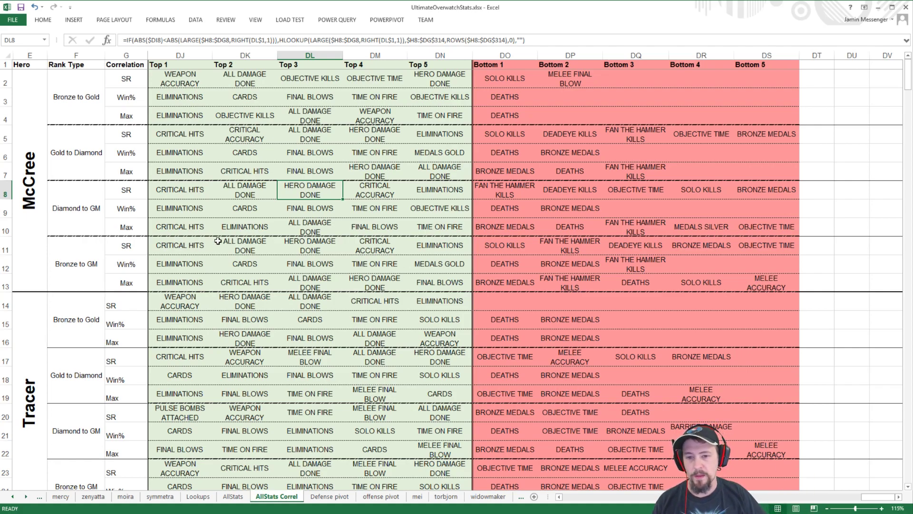
Compare McCree's Top 1 to Top 5 stats for SR against those for Win% in the Diamond to GM range
click(442, 195)
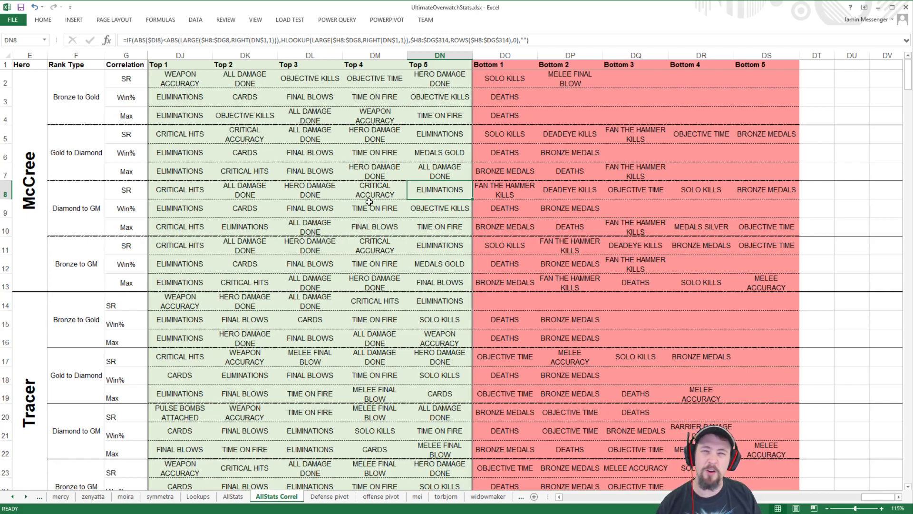
click(180, 211)
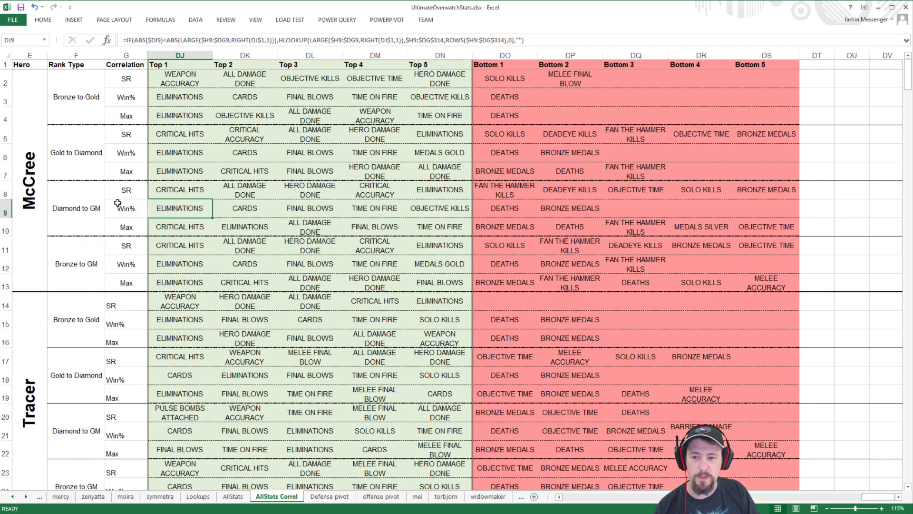
click(129, 209)
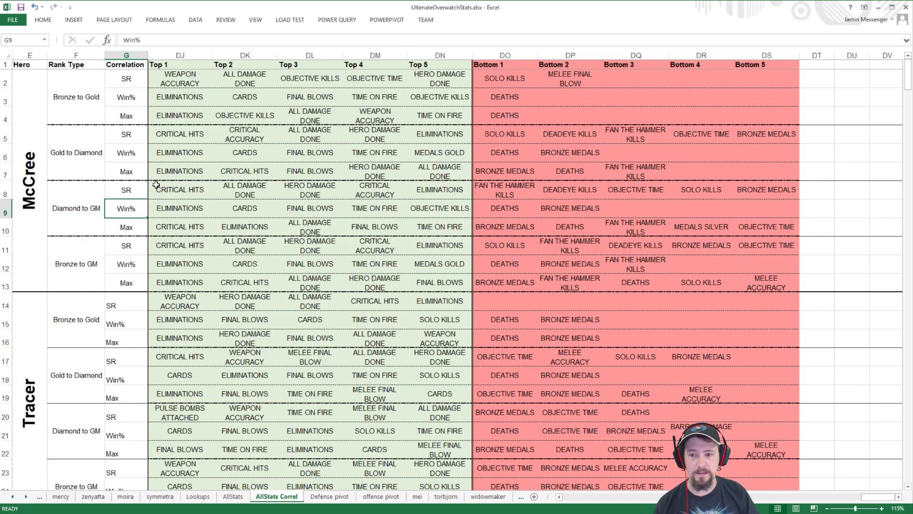
drag(177, 209, 435, 207)
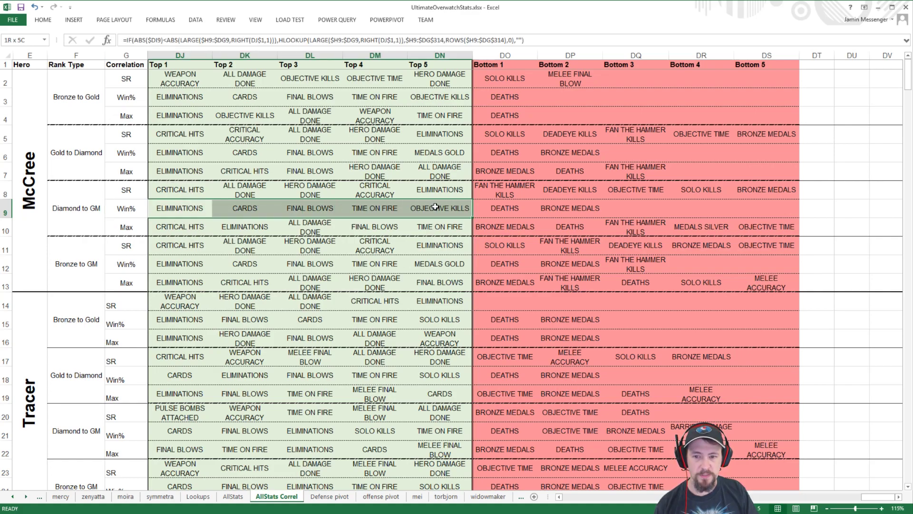
drag(178, 190, 442, 193)
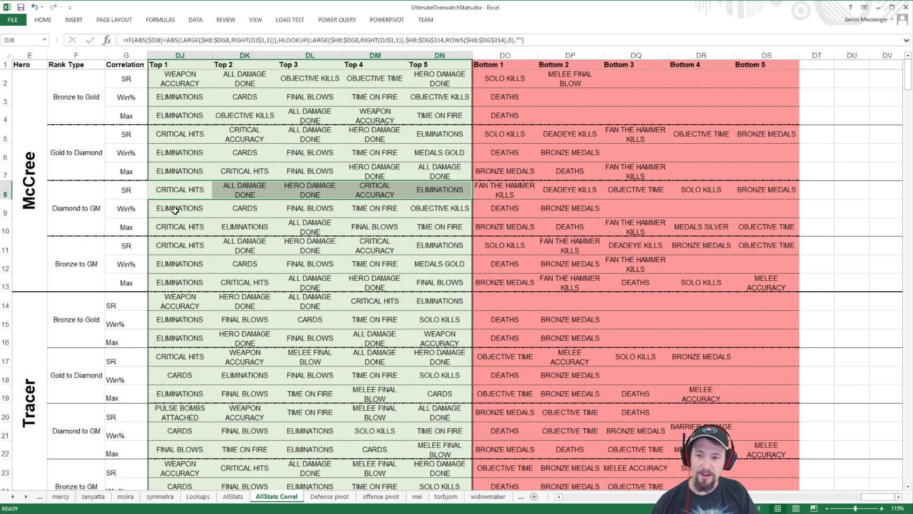
drag(173, 213, 454, 206)
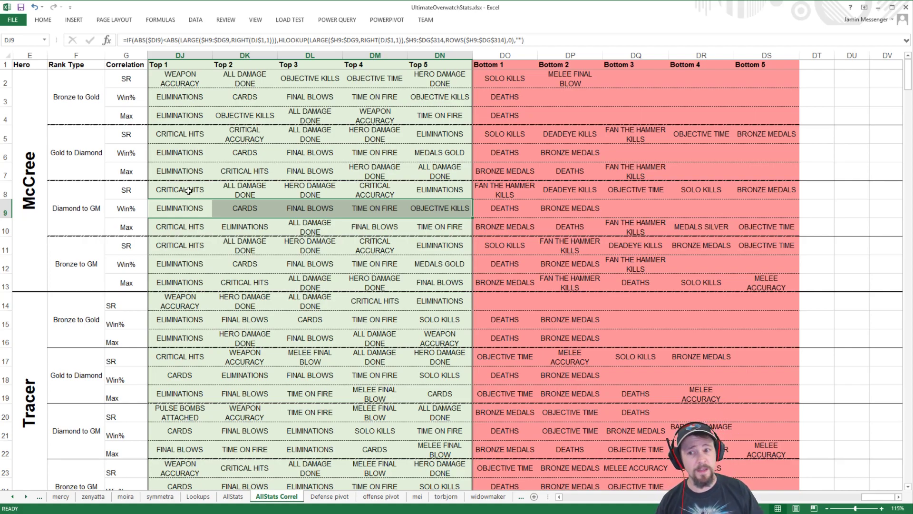
Review McCree's Top 1 to Top 5 stats for Win% and Max in the Gold to Diamond range
drag(176, 152, 436, 157)
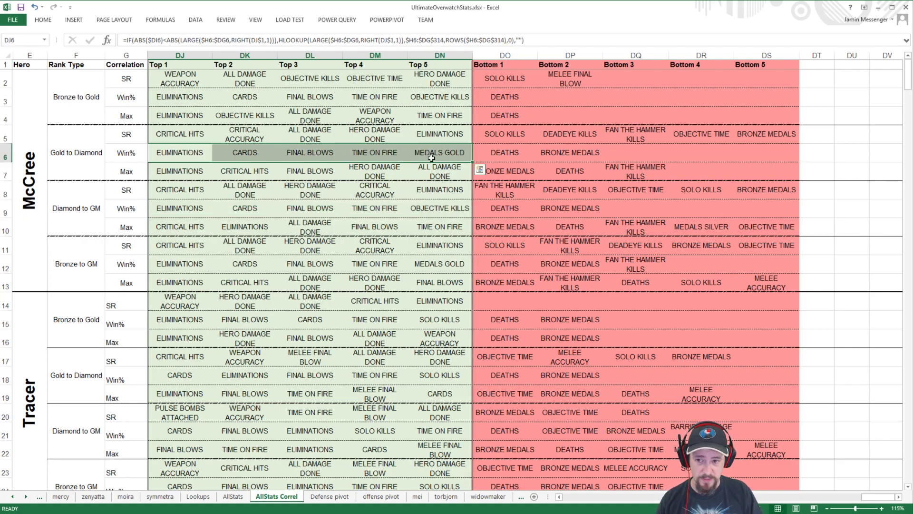
click(126, 173)
drag(159, 174, 437, 173)
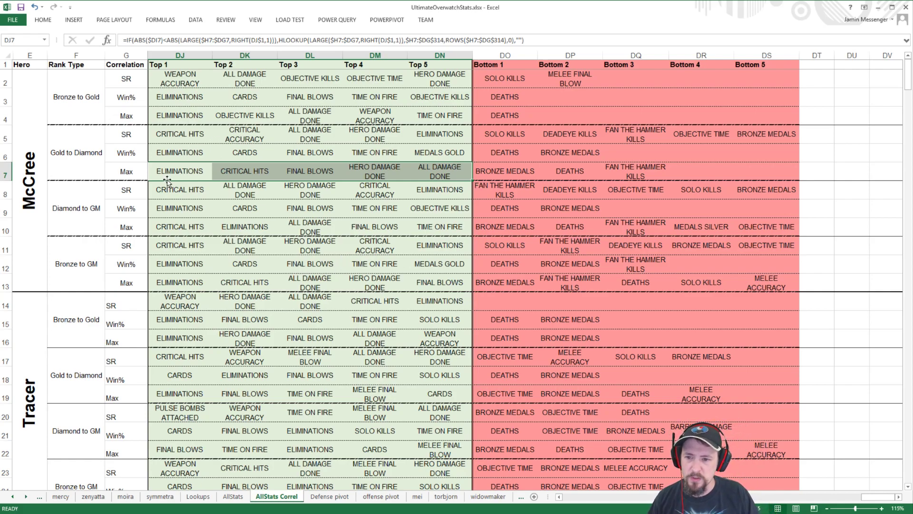
key(ctrl+c)
Read McCree's Diamond to GM Win% stats one by one from Top 1 to Top 5
click(182, 213)
key(Escape)
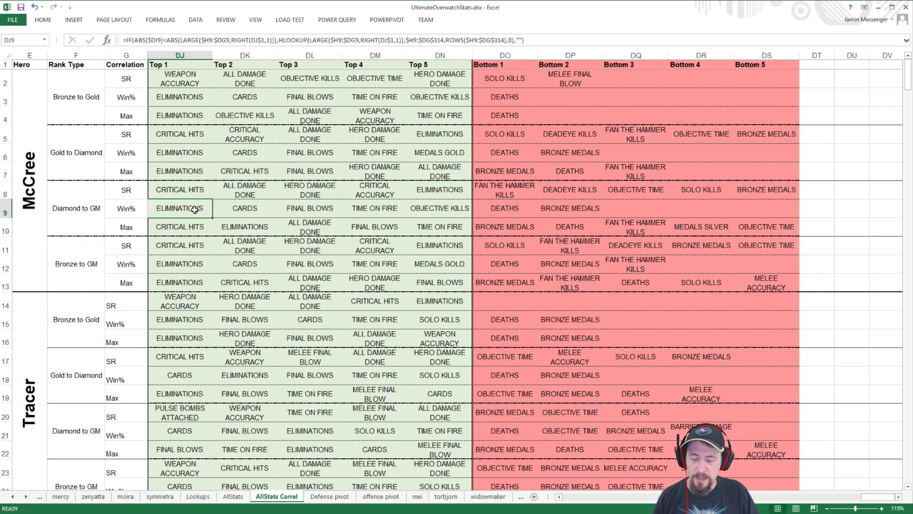
click(240, 207)
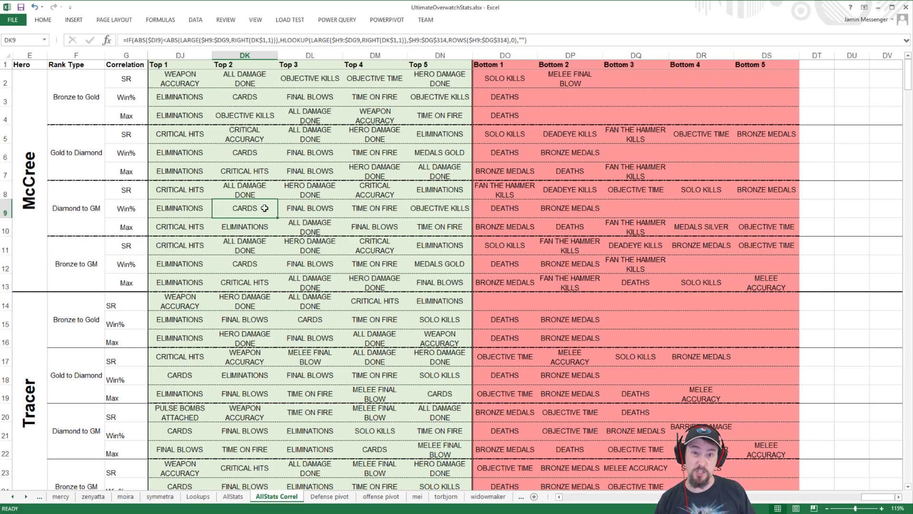
click(322, 208)
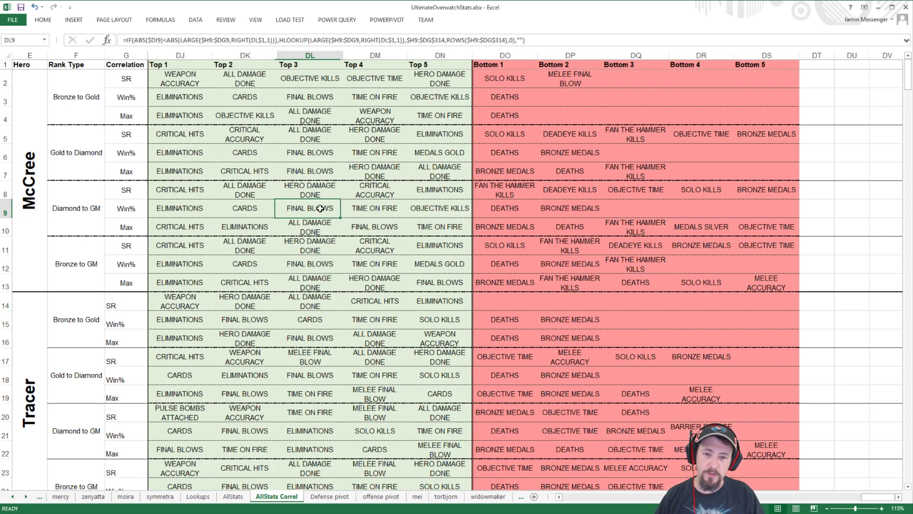
click(380, 208)
click(443, 209)
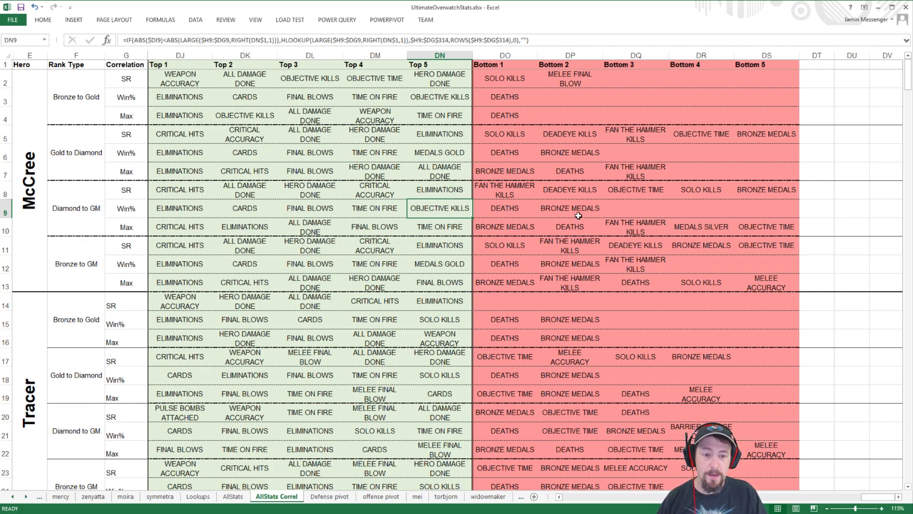
Check McCree's Bottom 1 Win% stats for Diamond to GM and Bronze to Gold, plus Bottom 2 for Gold to Diamond
click(502, 211)
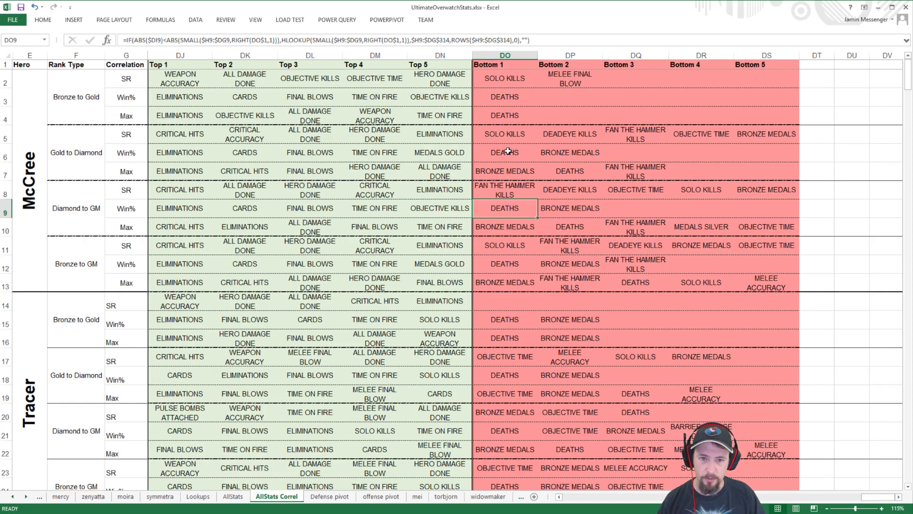
click(511, 98)
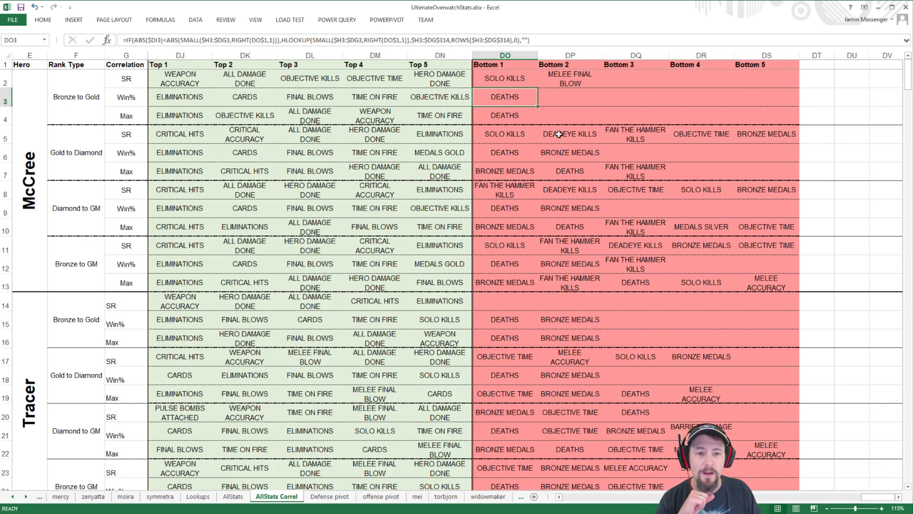
click(574, 156)
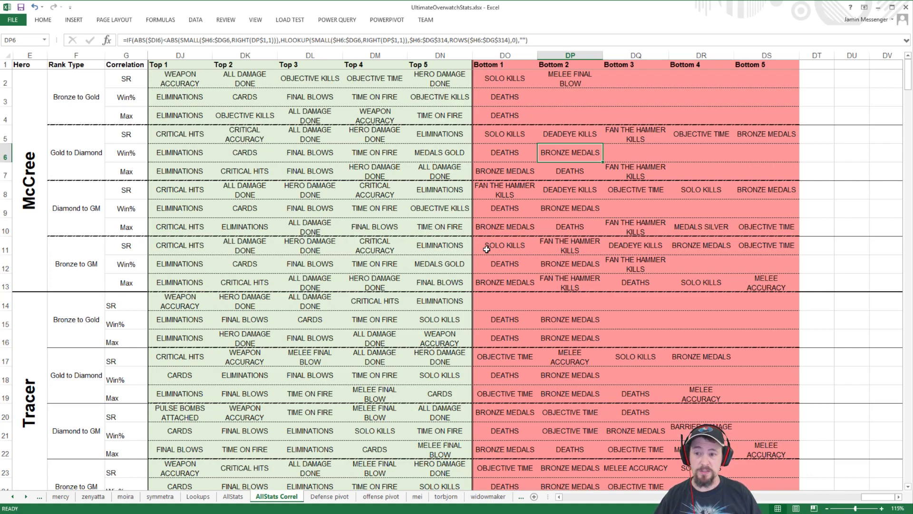
Browse the hero sections below McCree, from Tracer and Pharah through Genji and Sombra to Doomfist and Lucio
scroll(486, 249, down, 4)
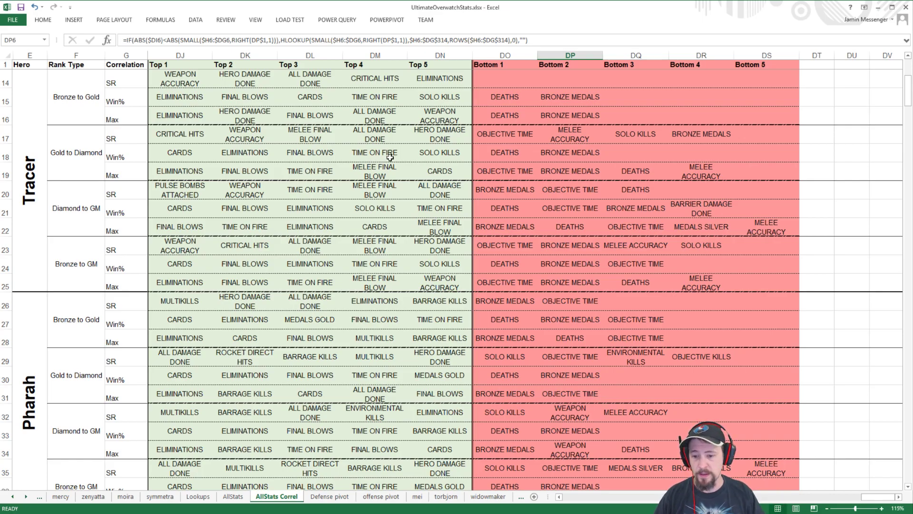
scroll(323, 188, down, 8)
scroll(336, 186, up, 5)
scroll(335, 186, up, 7)
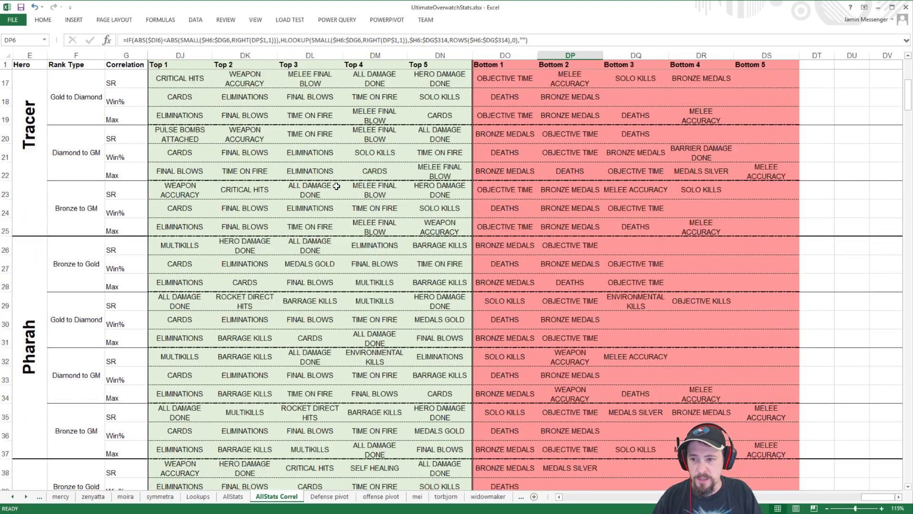
scroll(328, 195, down, 19)
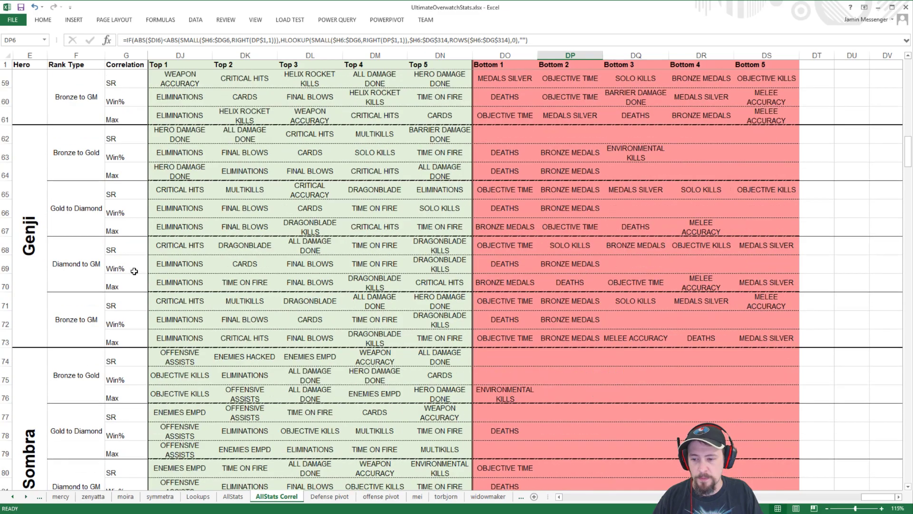
scroll(134, 271, down, 10)
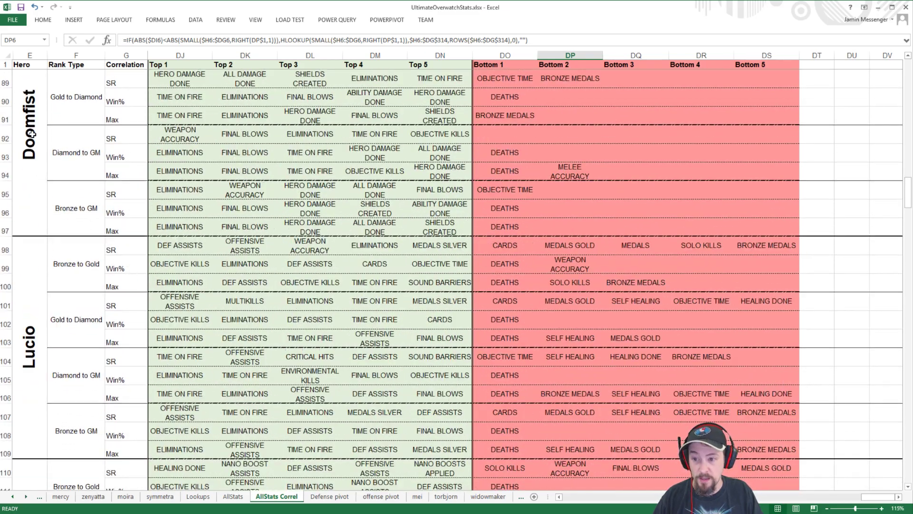
Look over the Doomfist and Lucio sections and compare their top stats with those of the following support heroes
click(32, 133)
scroll(48, 180, down, 4)
click(28, 189)
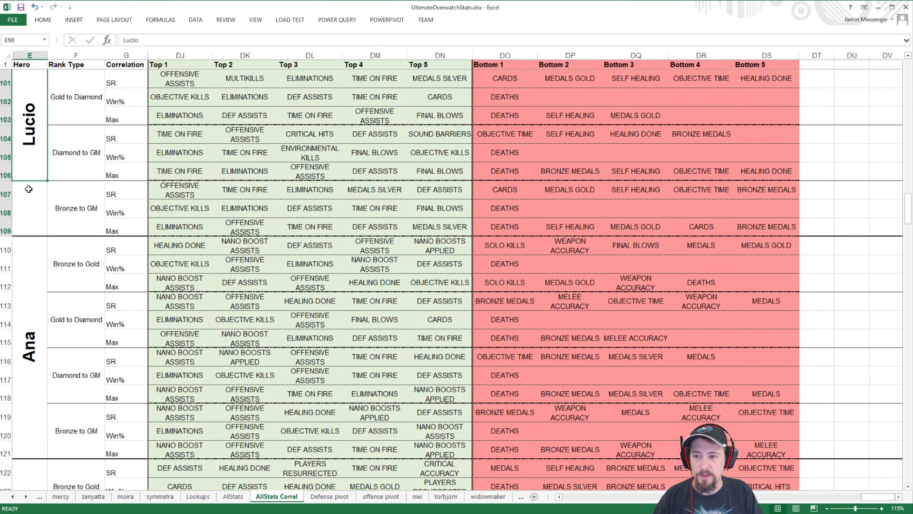
scroll(233, 243, down, 5)
scroll(228, 257, up, 3)
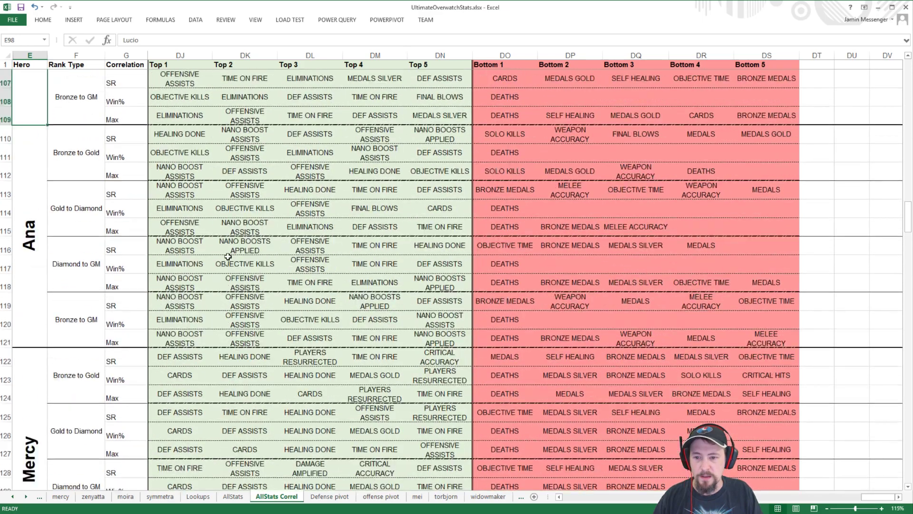
scroll(228, 257, up, 7)
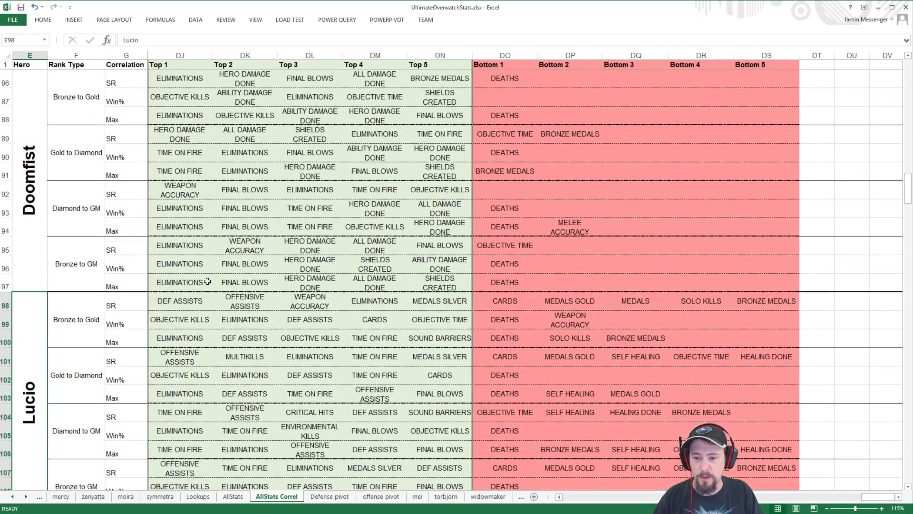
Examine Ana's Top 1 stat for SR in the Diamond to GM range and compare it with the neighbouring heroes' sections
scroll(208, 281, down, 7)
click(179, 246)
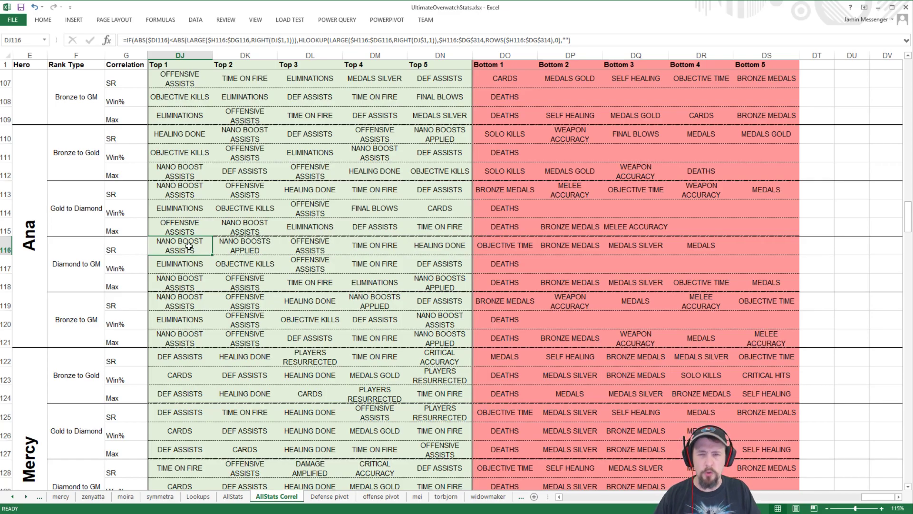
scroll(192, 247, up, 2)
scroll(190, 261, up, 7)
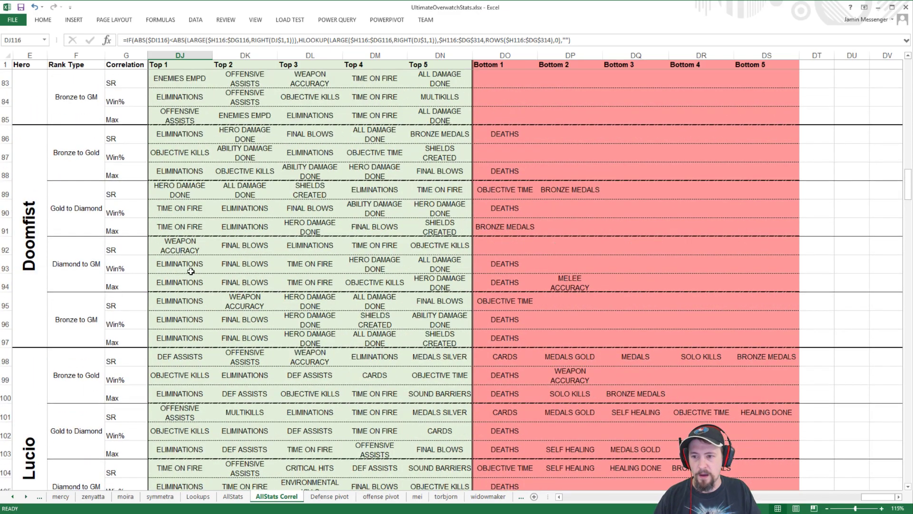
scroll(188, 273, down, 8)
scroll(187, 281, down, 4)
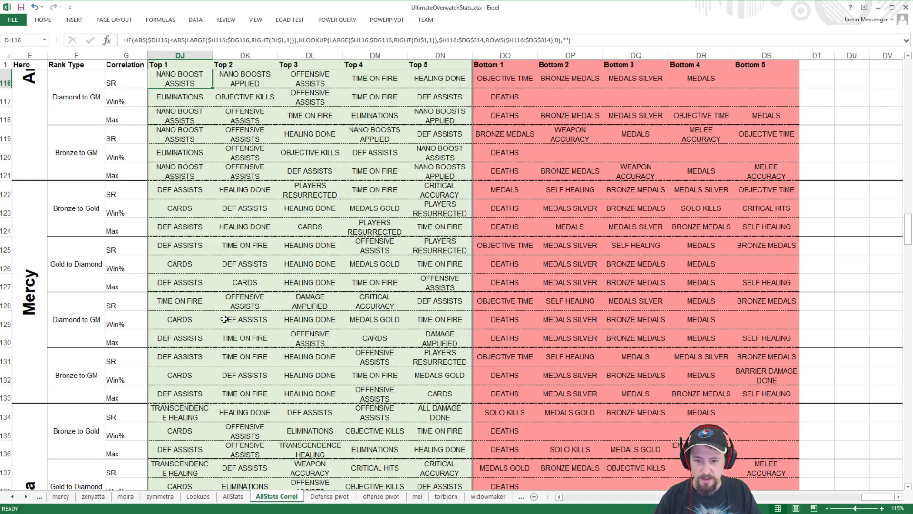
Compare Mercy's assist and healing entries in the SR and Win% rows for Diamond to GM
click(250, 303)
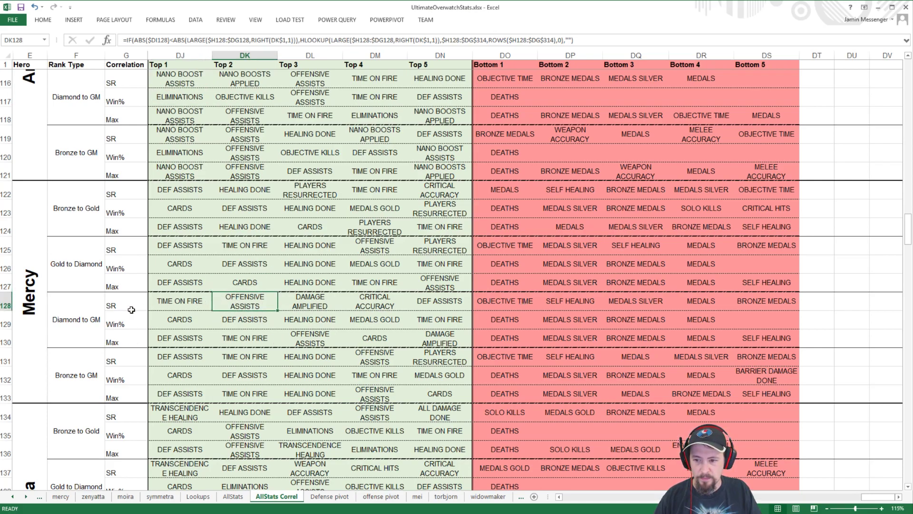
click(189, 323)
click(248, 321)
click(316, 319)
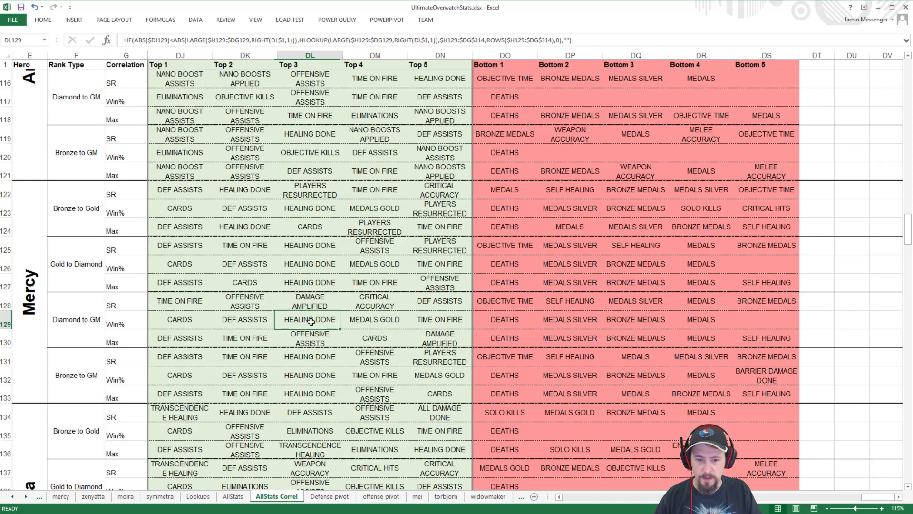
click(251, 326)
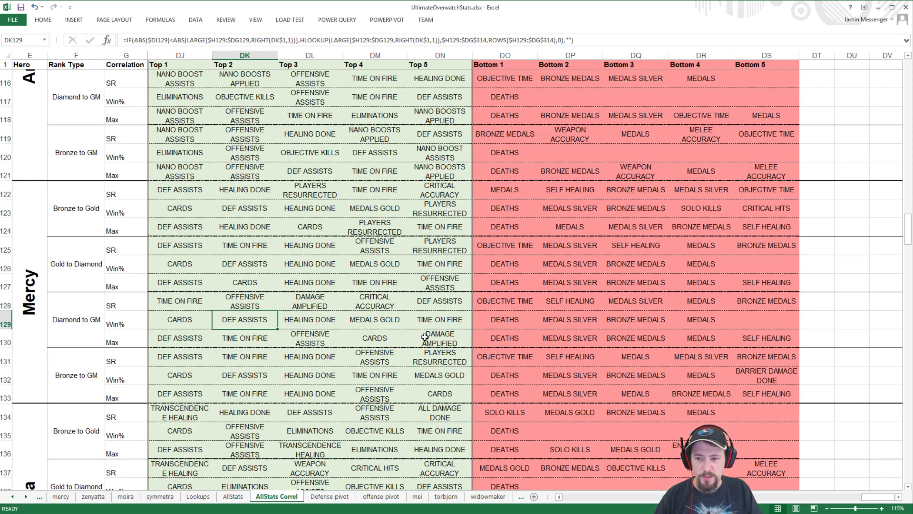
click(422, 247)
click(237, 308)
click(258, 320)
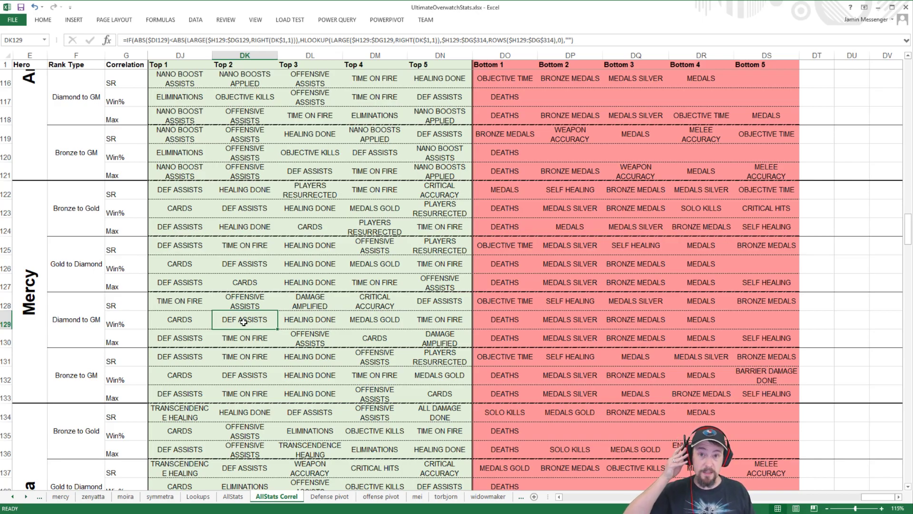
Compare Moira's Coalescence healing, eliminations and Coalescence kills entries in the Diamond to GM SR and Win% rows
scroll(246, 323, down, 7)
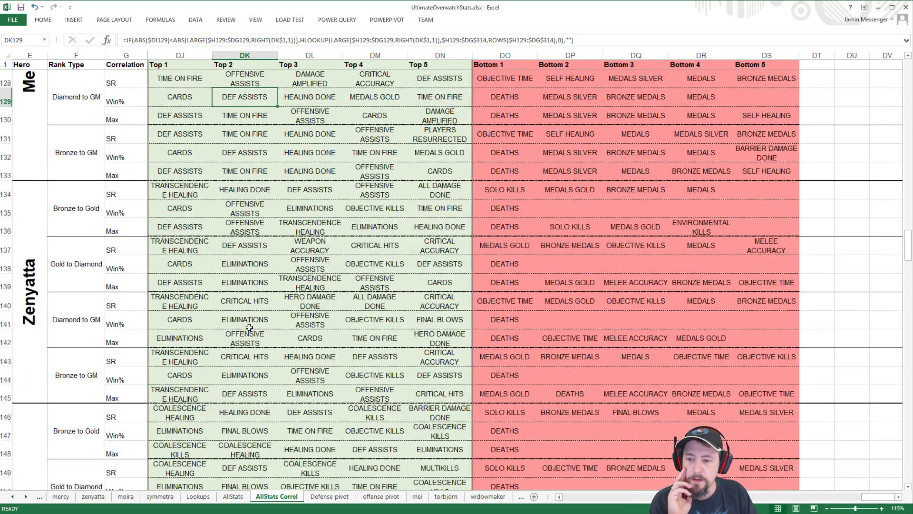
scroll(251, 322, down, 3)
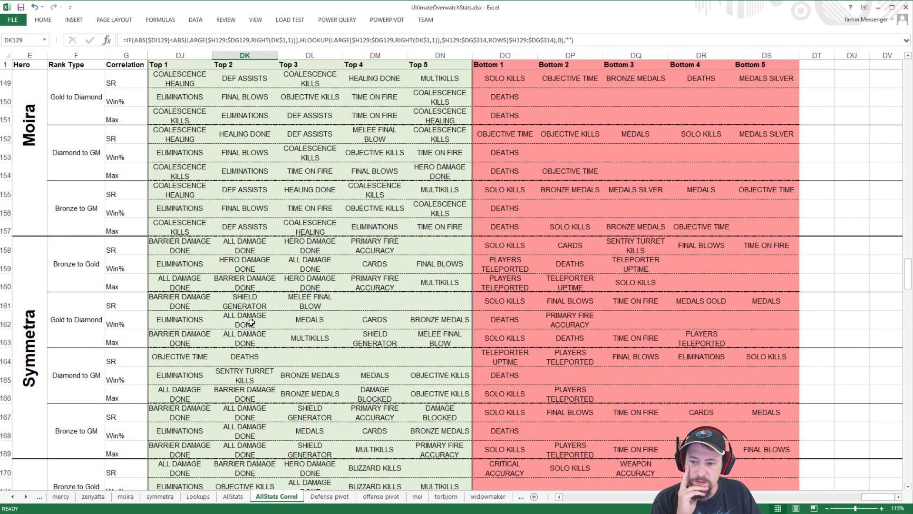
scroll(219, 276, up, 2)
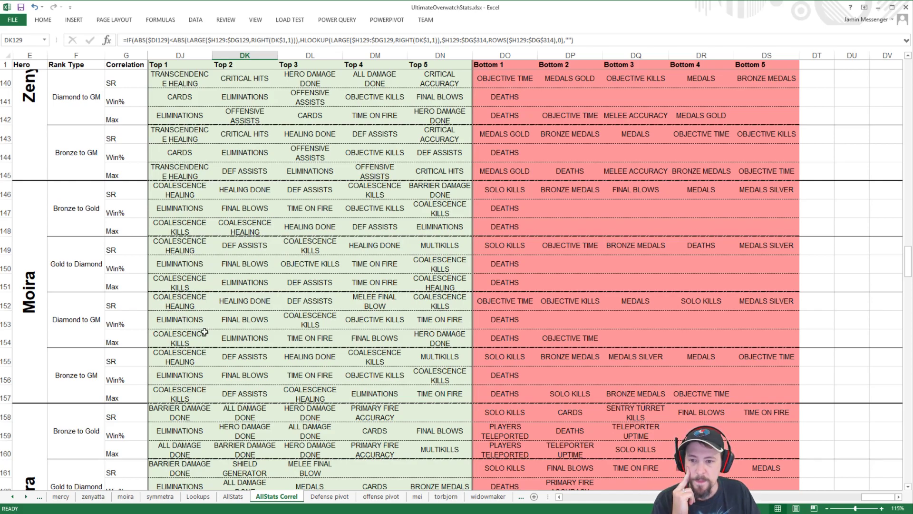
click(174, 299)
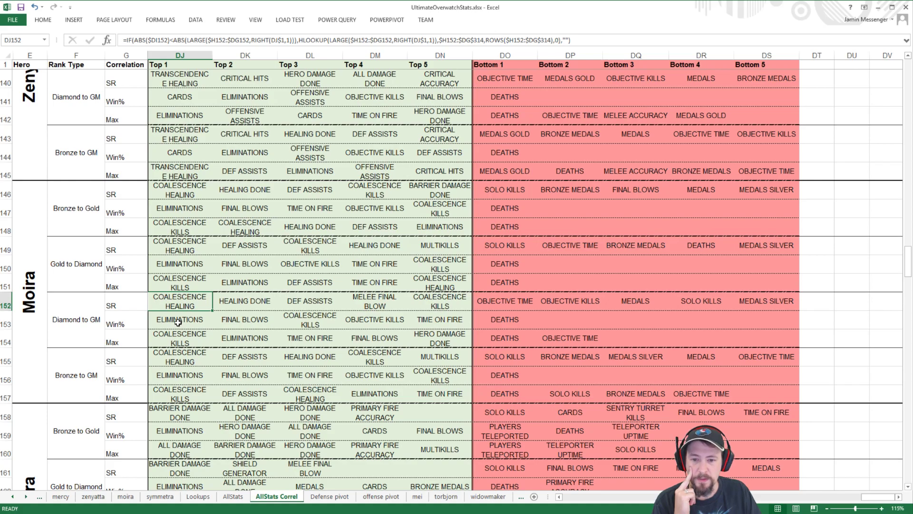
click(164, 315)
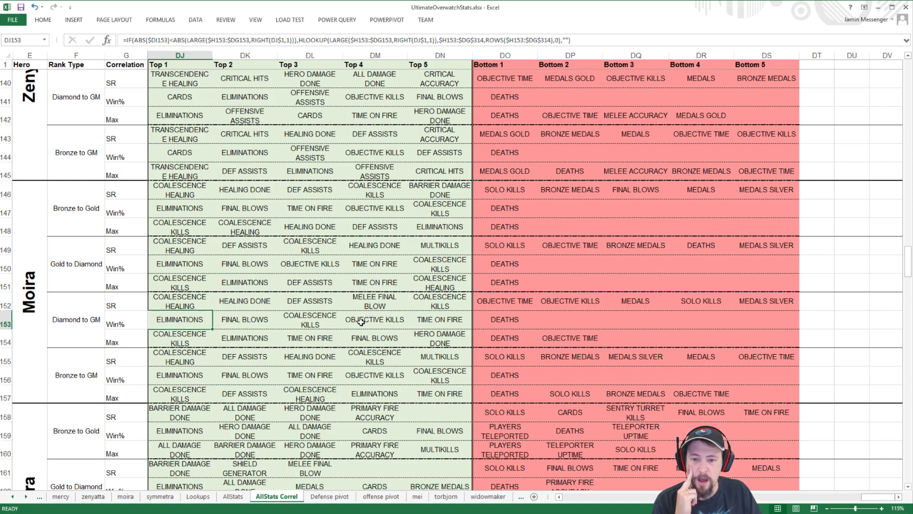
click(307, 320)
click(182, 303)
click(309, 317)
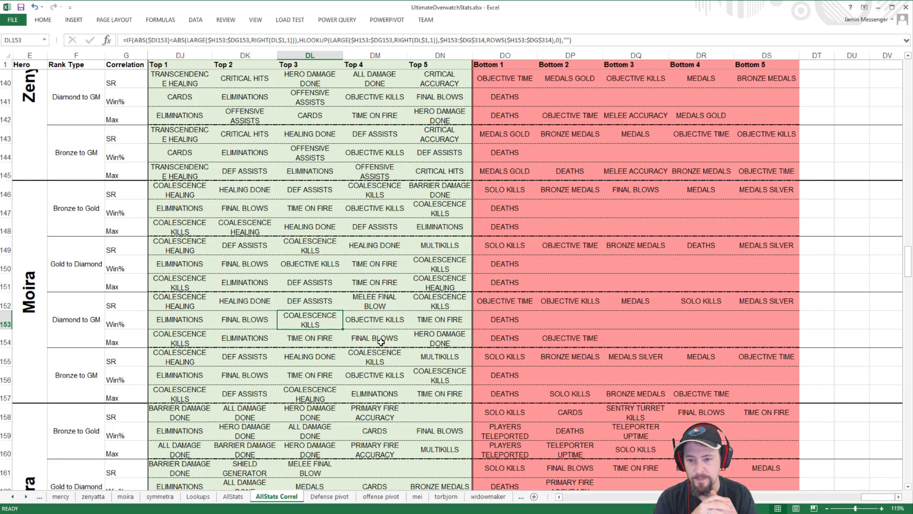
Examine the Top 1 to Top 5 entries in Mei's Diamond to GM Win% row, singling out Blizzard kills and all damage done
scroll(220, 281, down, 11)
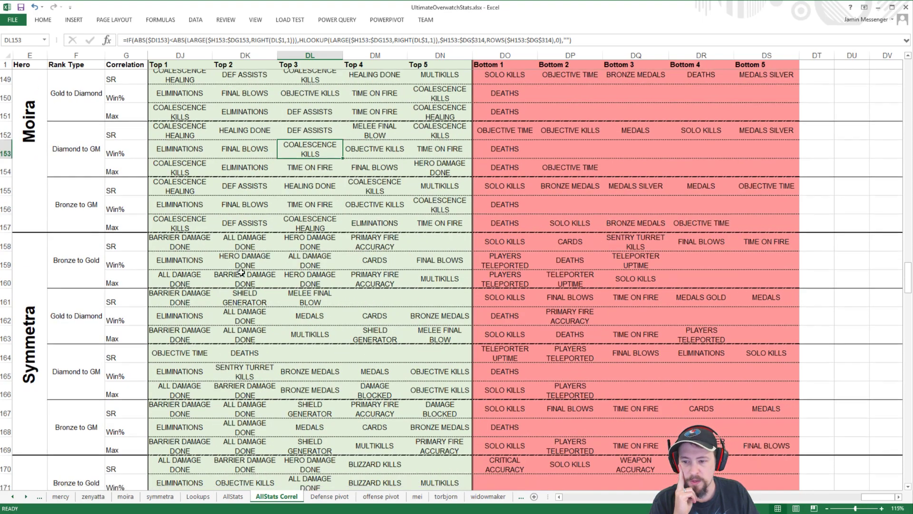
scroll(220, 282, down, 4)
scroll(220, 282, up, 5)
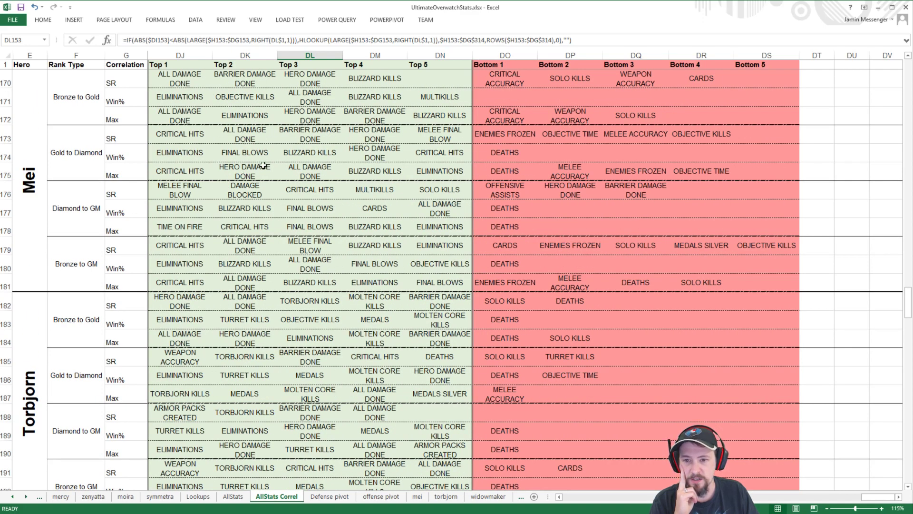
scroll(275, 191, up, 1)
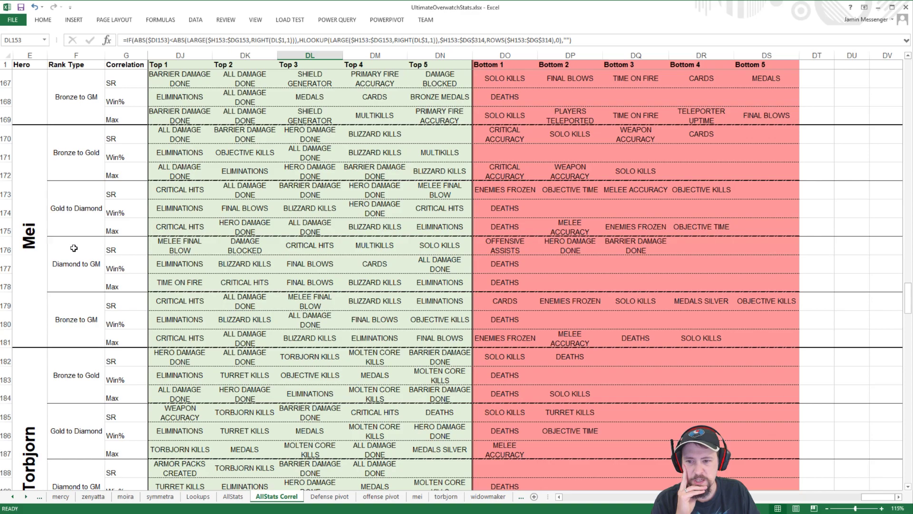
drag(165, 267, 440, 266)
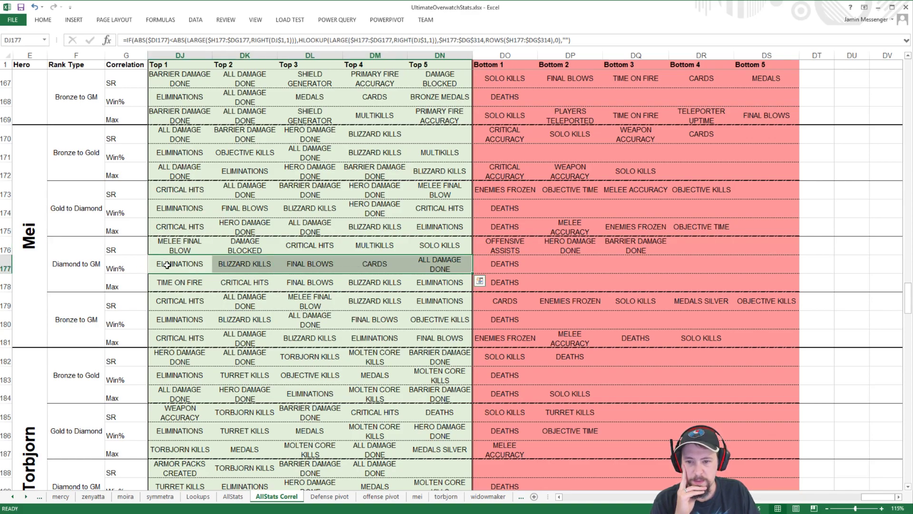
drag(255, 268, 310, 268)
click(255, 267)
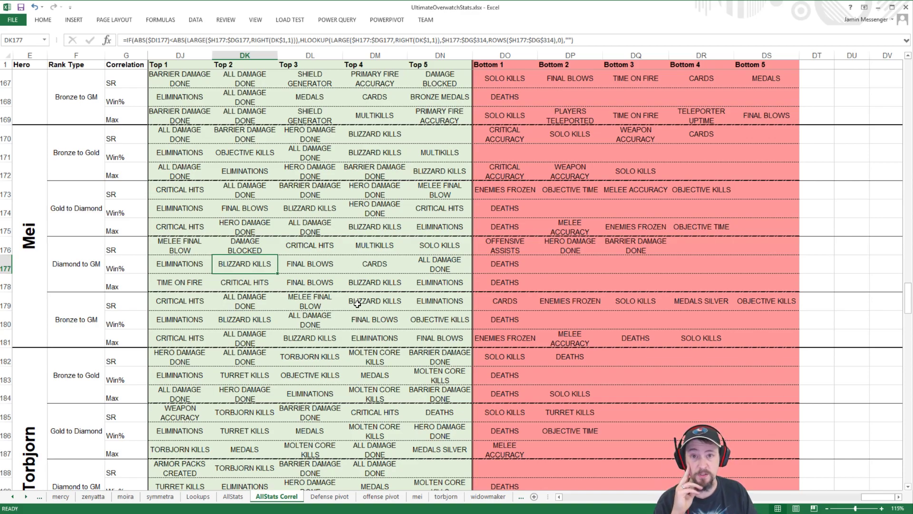
click(457, 261)
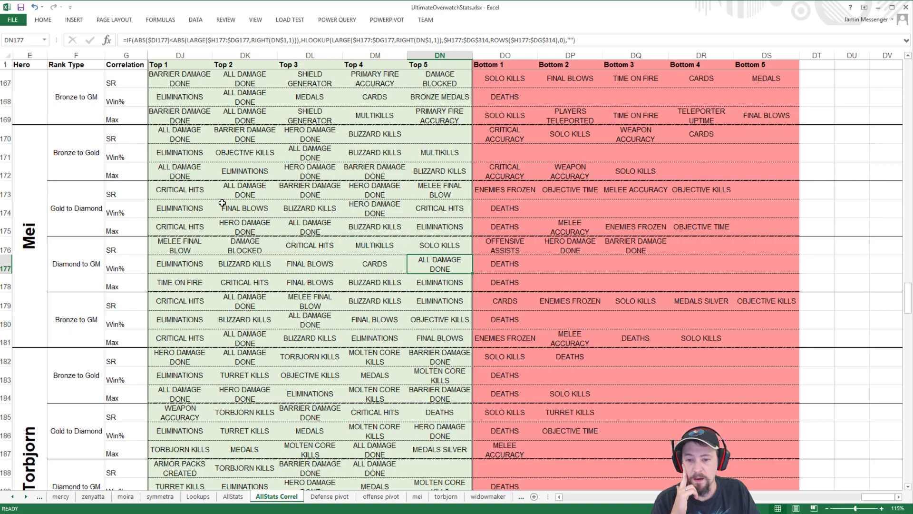
Examine Orisa's eliminations, offensive assists and multikills entries in the Diamond to GM Win% row
scroll(283, 239, down, 8)
scroll(282, 238, down, 12)
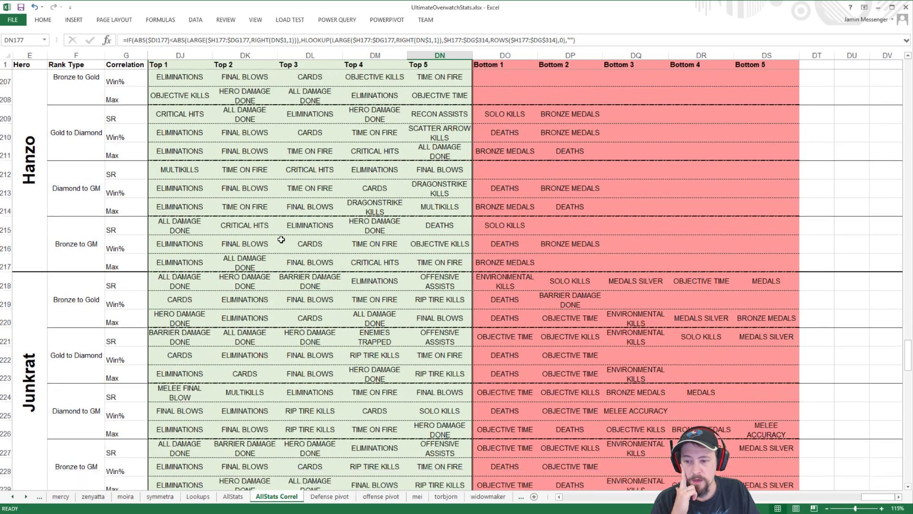
scroll(280, 244, down, 16)
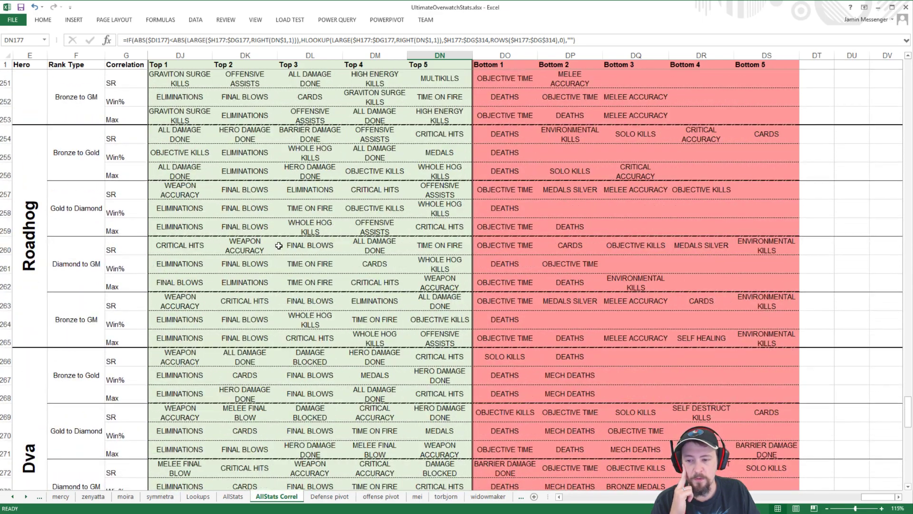
scroll(280, 246, down, 8)
scroll(280, 246, up, 4)
click(182, 168)
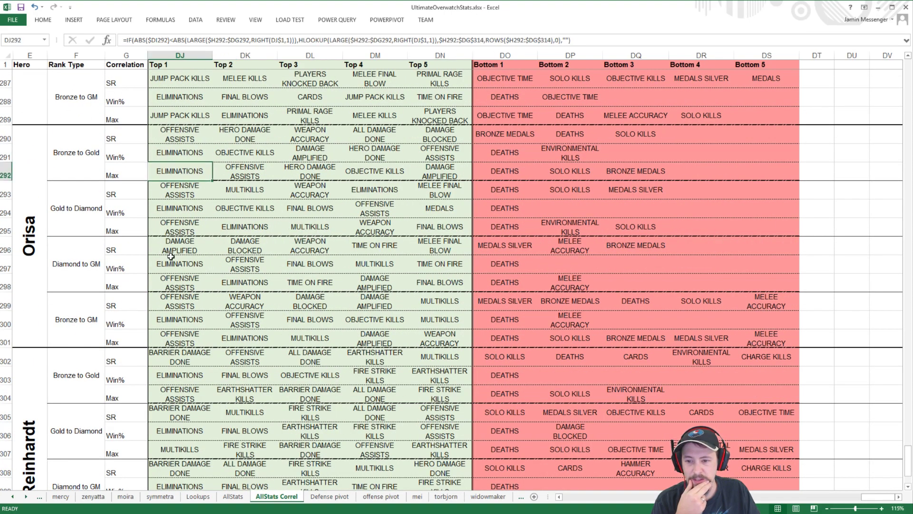
drag(181, 267, 257, 267)
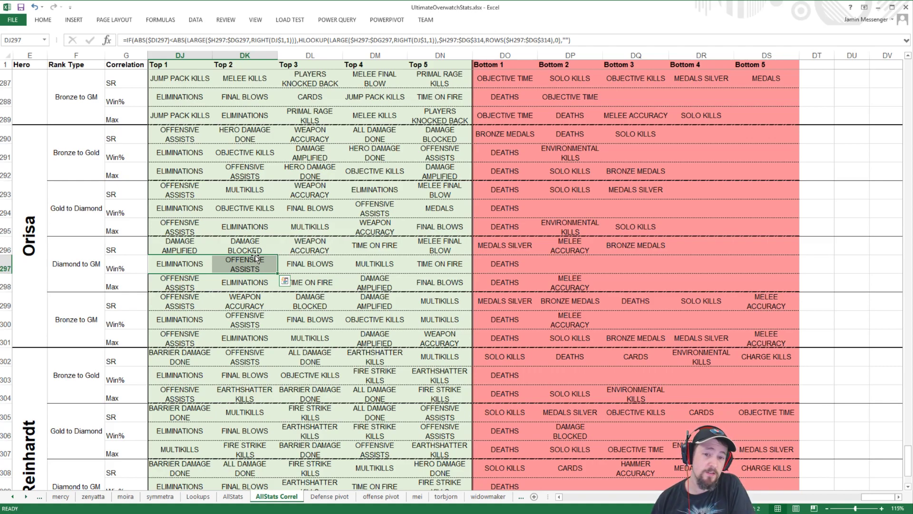
click(364, 262)
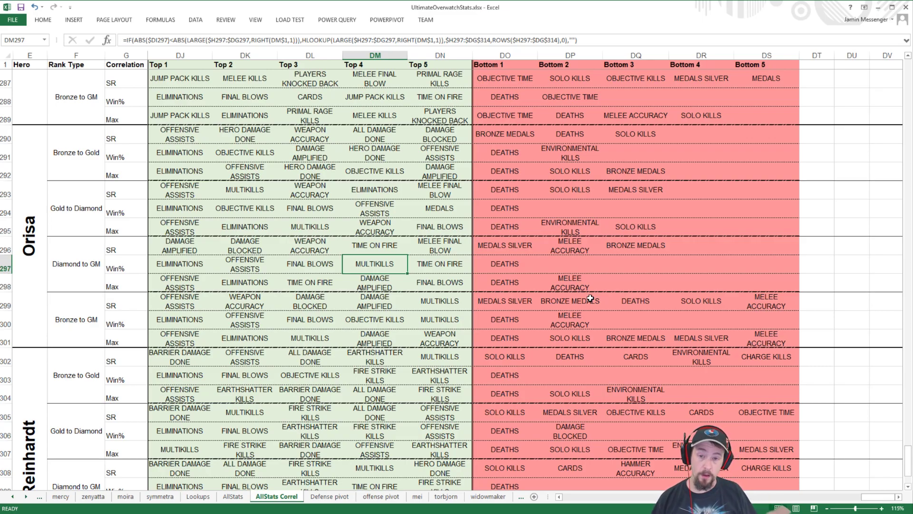
Look through the hero-specific correlation columns along Orisa's Diamond to GM Win% row, back to the enemies hooked column
key(Left)
key(Left)
key(Left)
key(Left)
key(Left)
key(Left)
key(Left)
key(Left)
key(Left)
key(Left)
key(Left)
key(Left)
key(Left)
key(Left)
key(Left)
key(Left)
key(Left)
key(Left)
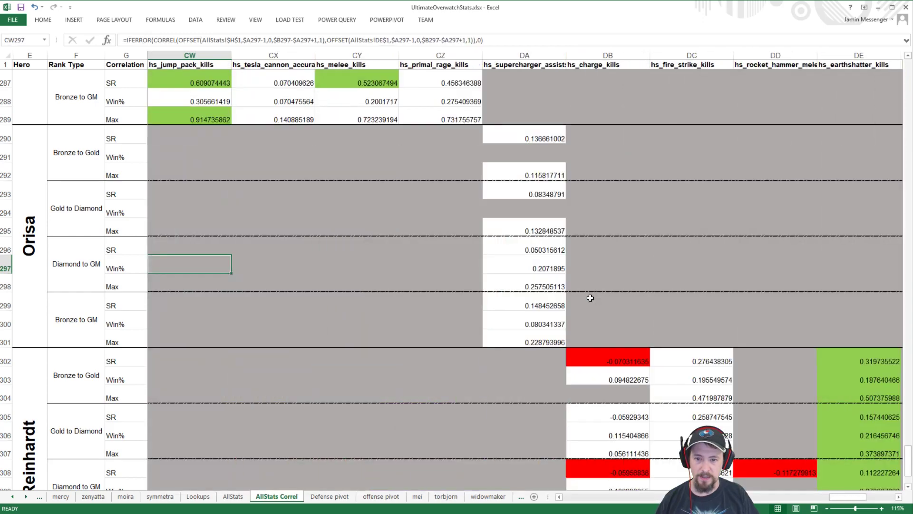
key(Left)
key(Left)
key(Left)
key(Left)
key(Left)
key(Left)
key(Left)
key(Left)
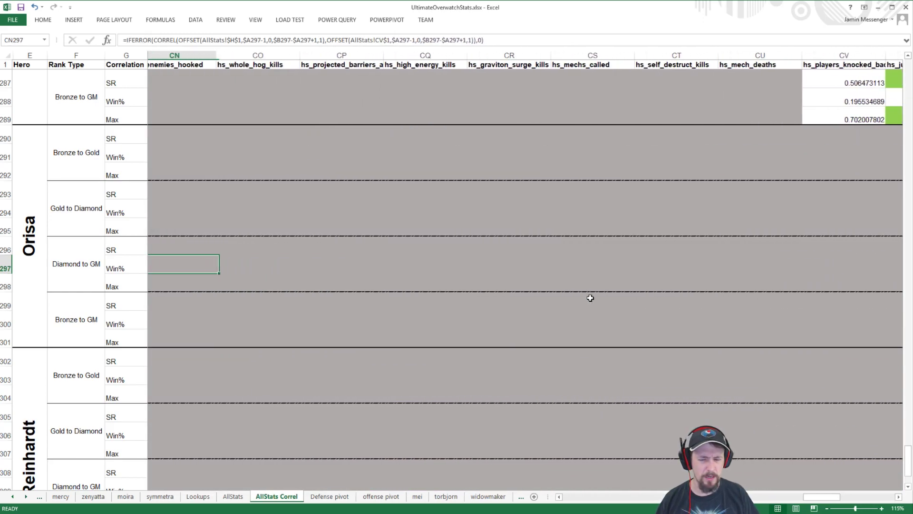
Follow Orisa's Diamond to GM Win% row past the T and P values to review the full Top and Bottom rankings
key(Right)
key(Right)
key(Right)
key(Right)
key(Right)
key(Right)
key(Right)
key(Right)
key(Right)
key(Right)
key(Right)
key(Right)
key(Right)
key(Right)
key(Right)
key(Right)
key(Right)
key(Right)
key(Right)
key(Right)
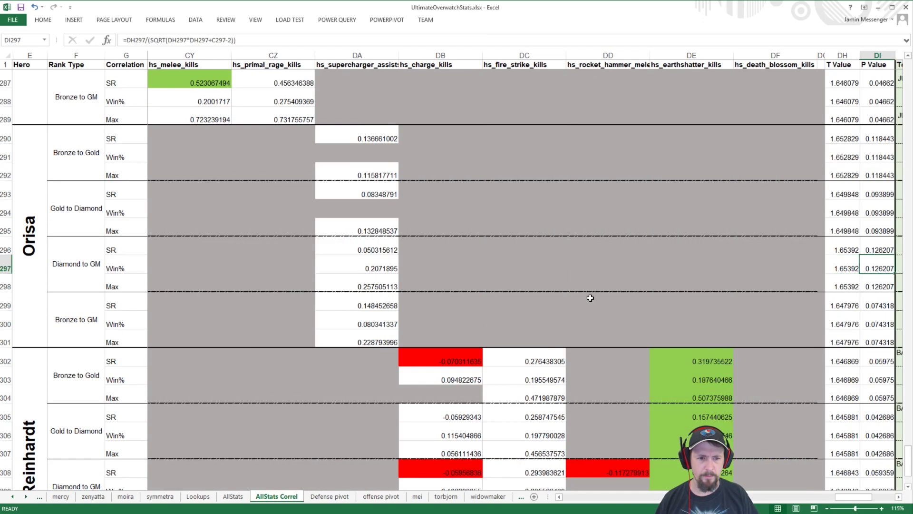
key(Right)
key(Right)
key(Right)
key(Right)
key(Right)
key(Right)
key(Right)
key(Right)
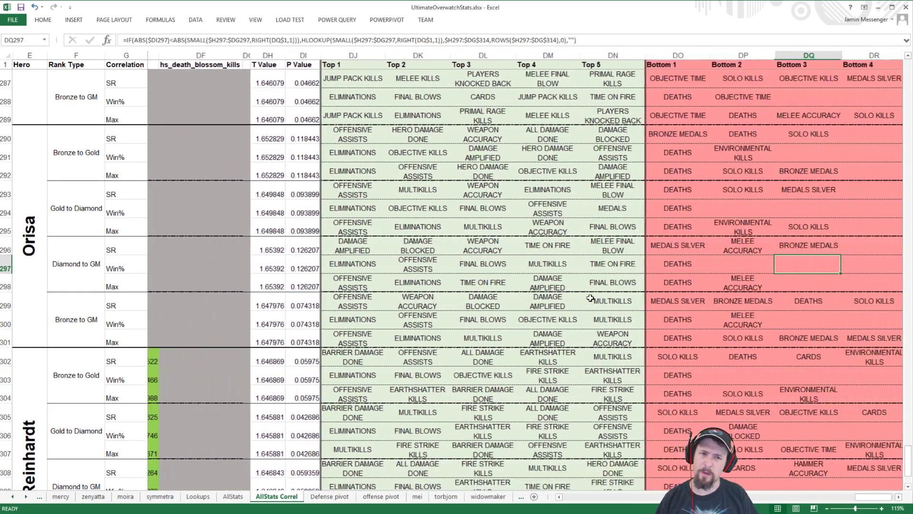
key(Right)
key(Right)
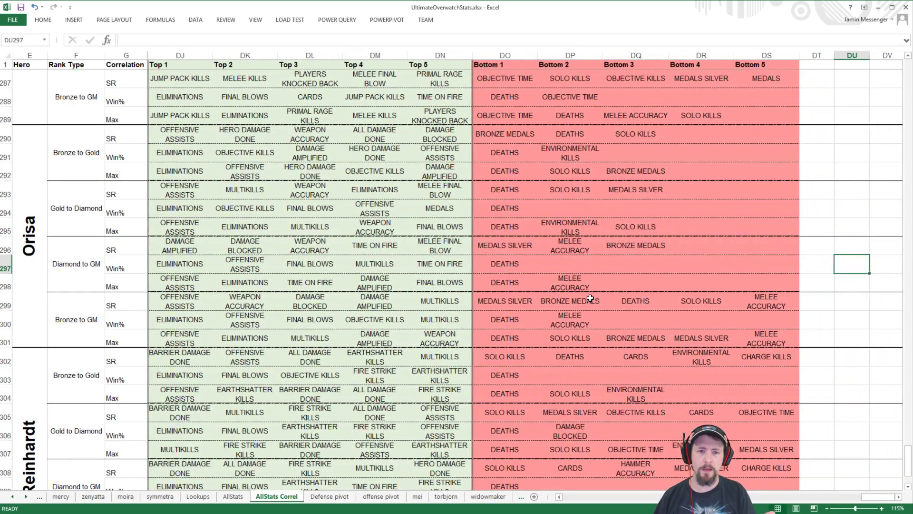